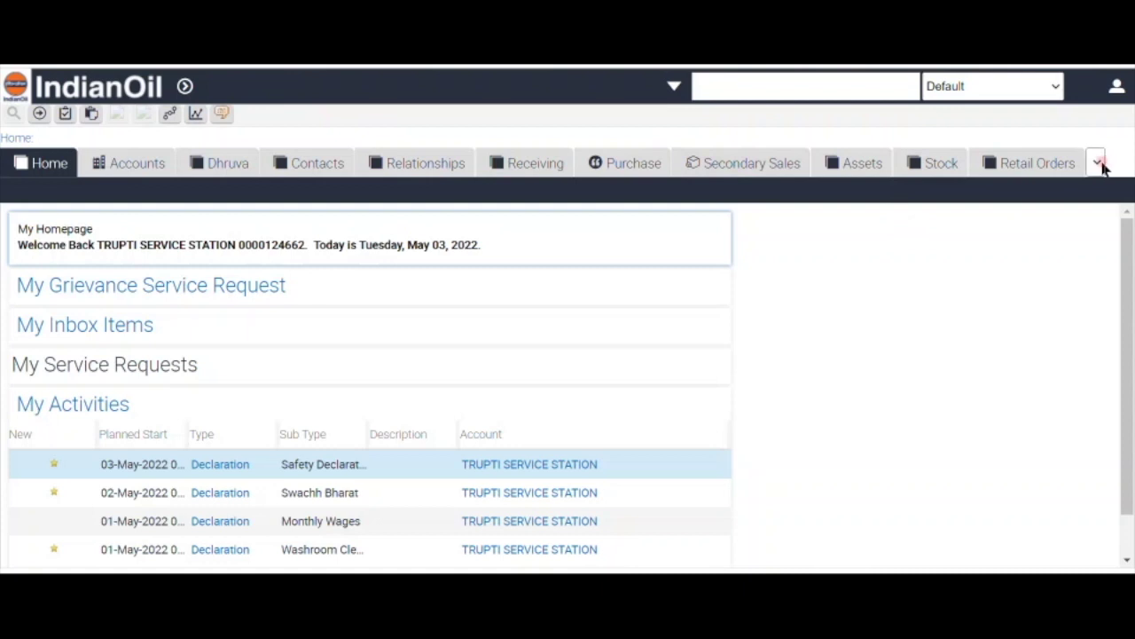
Open the Work Permit section and show the list of non-critical work permits.
left_click(1097, 165)
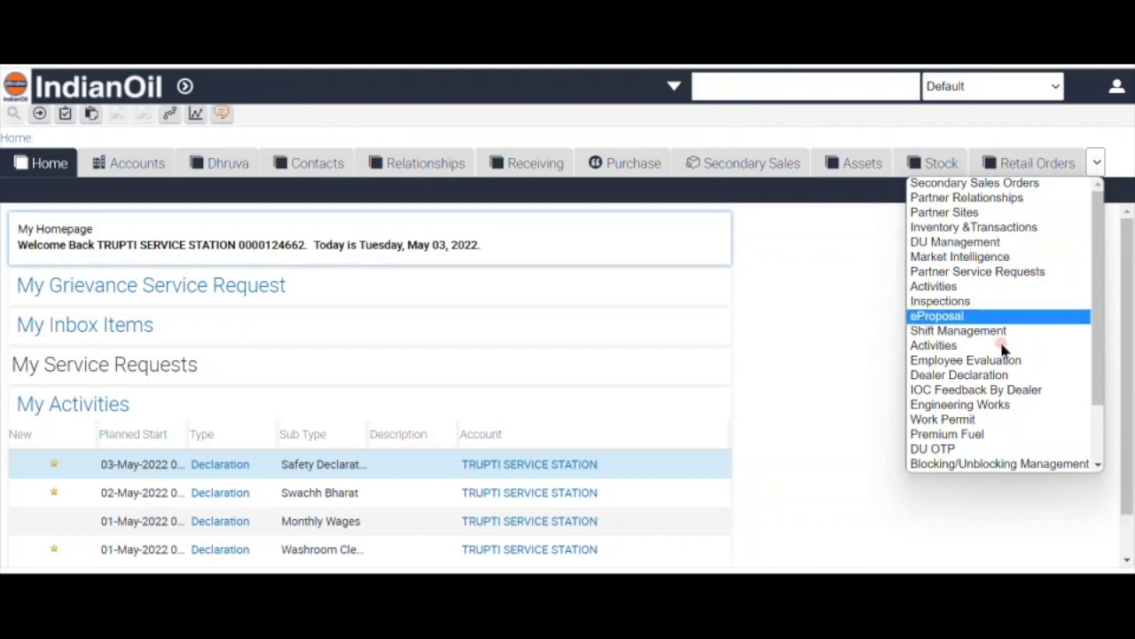
left_click(973, 406)
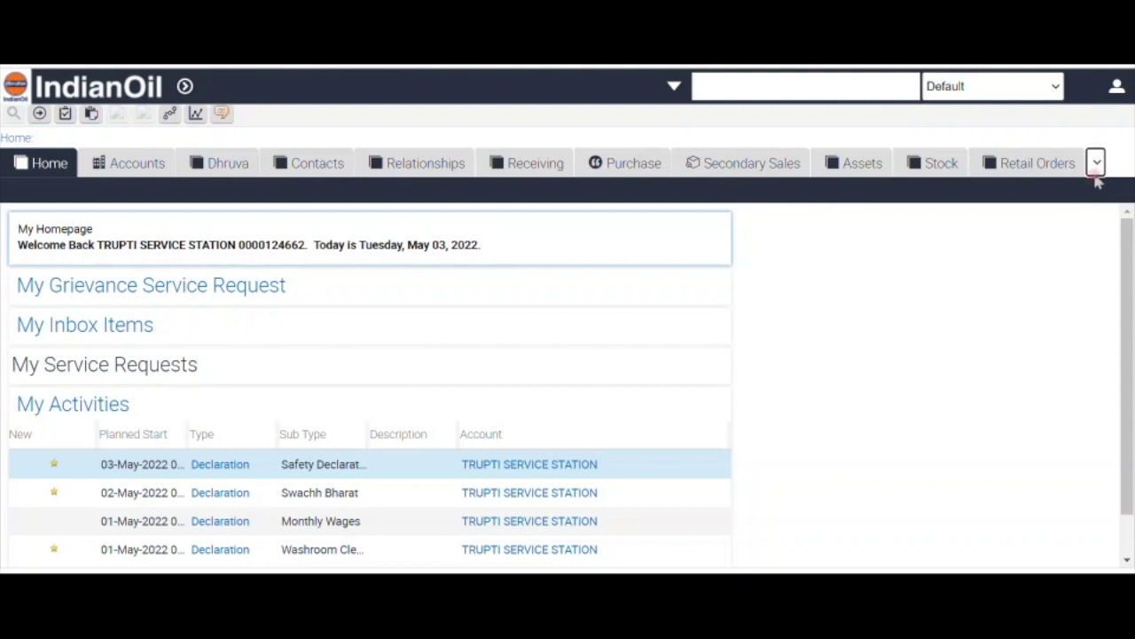
left_click(1096, 165)
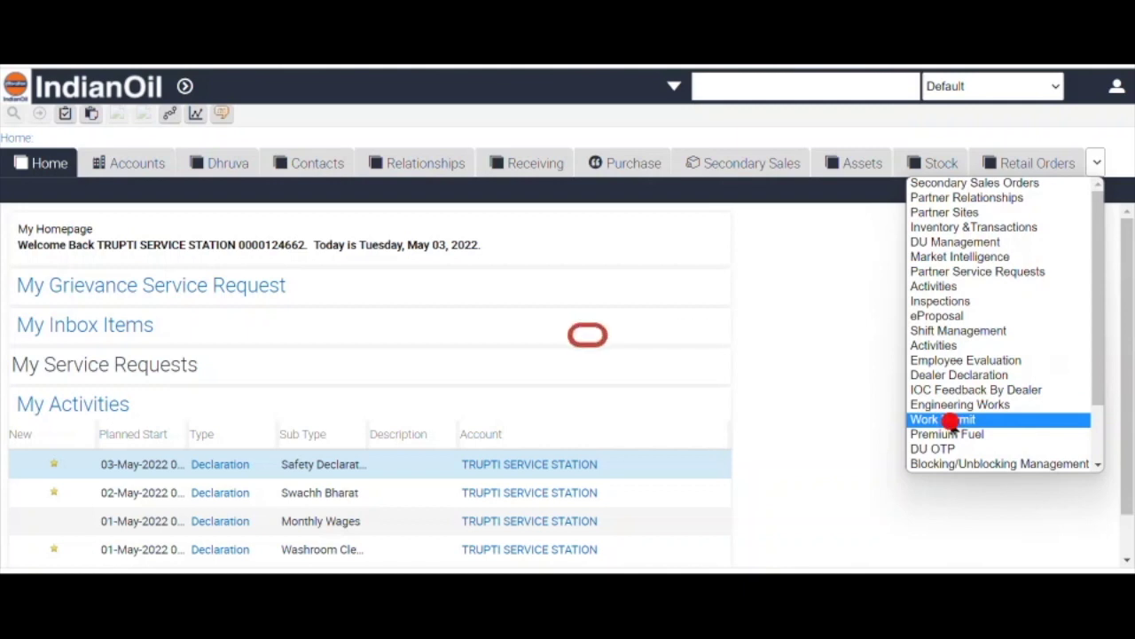
left_click(951, 420)
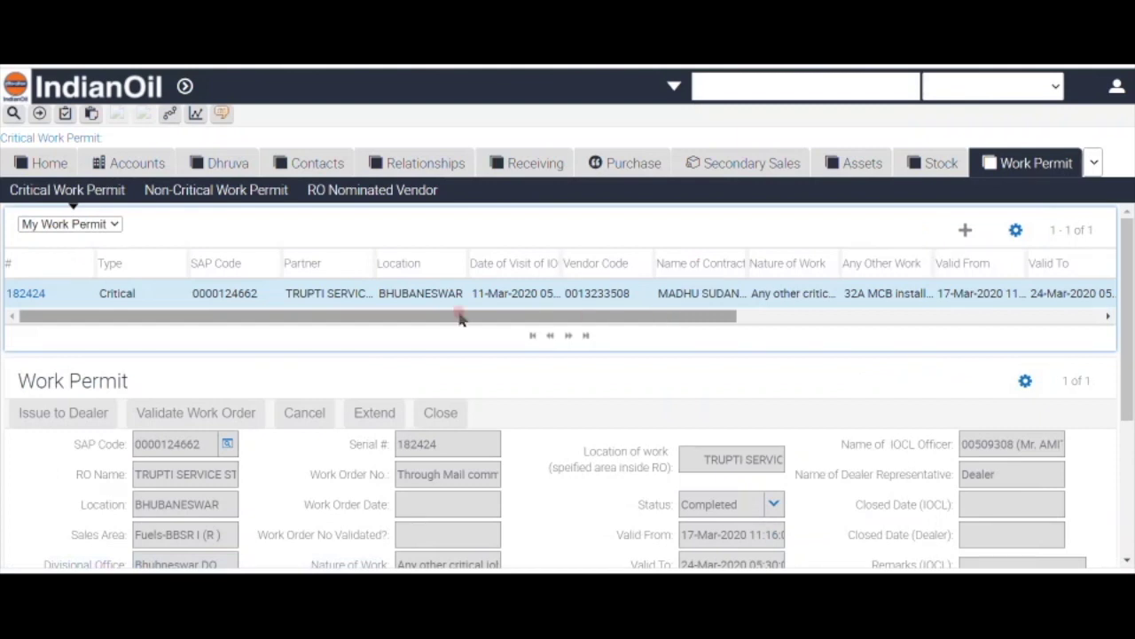
left_click(242, 192)
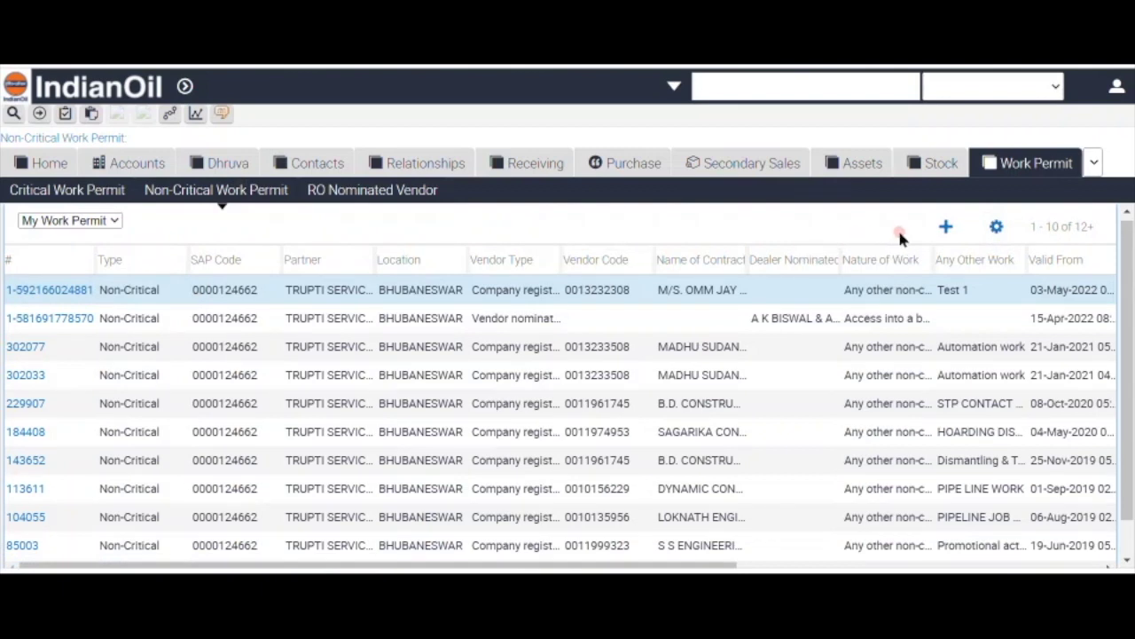
Create a new non-critical work permit with the vendor type Company registered Vendor.
left_click(946, 228)
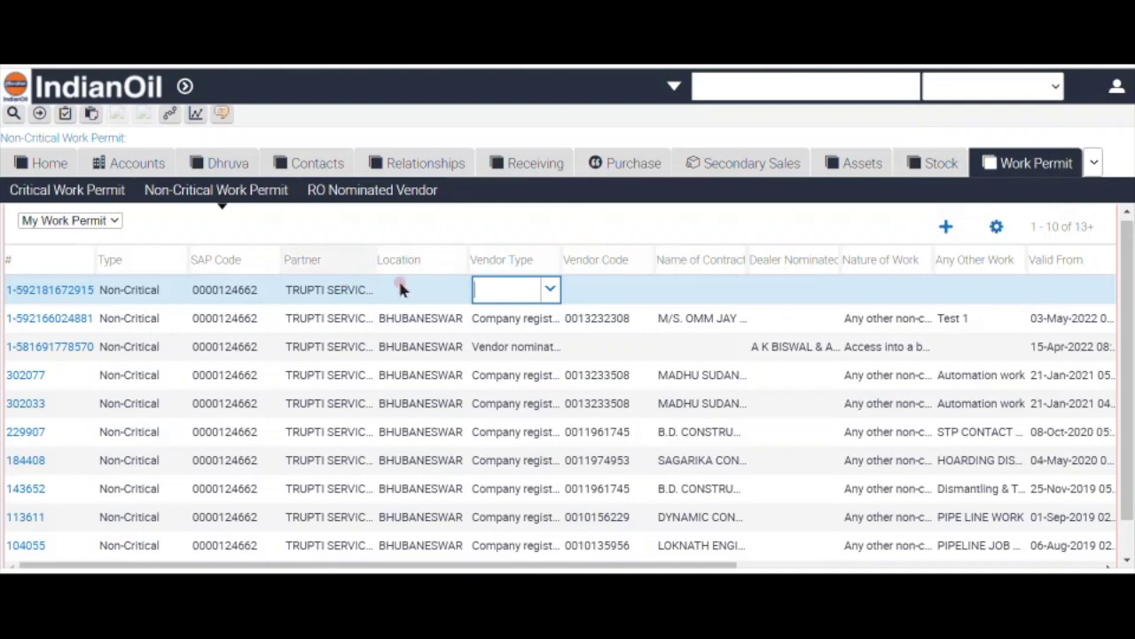
left_click(551, 294)
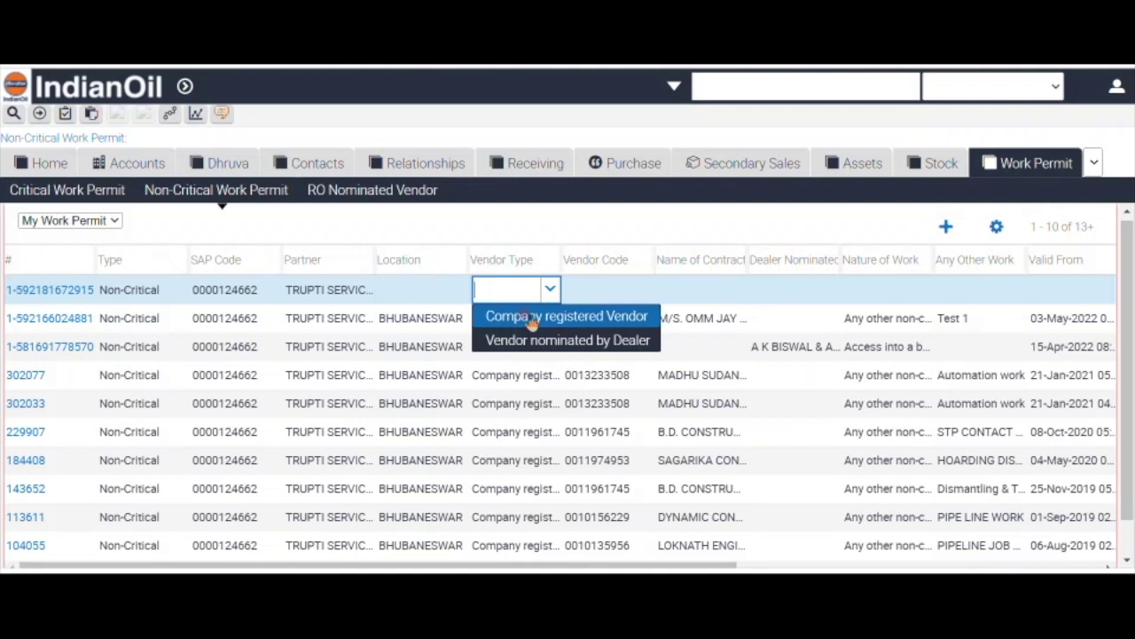
left_click(530, 318)
Try to enter the eight-digit vendor code directly in the new work permit record.
left_click(599, 285)
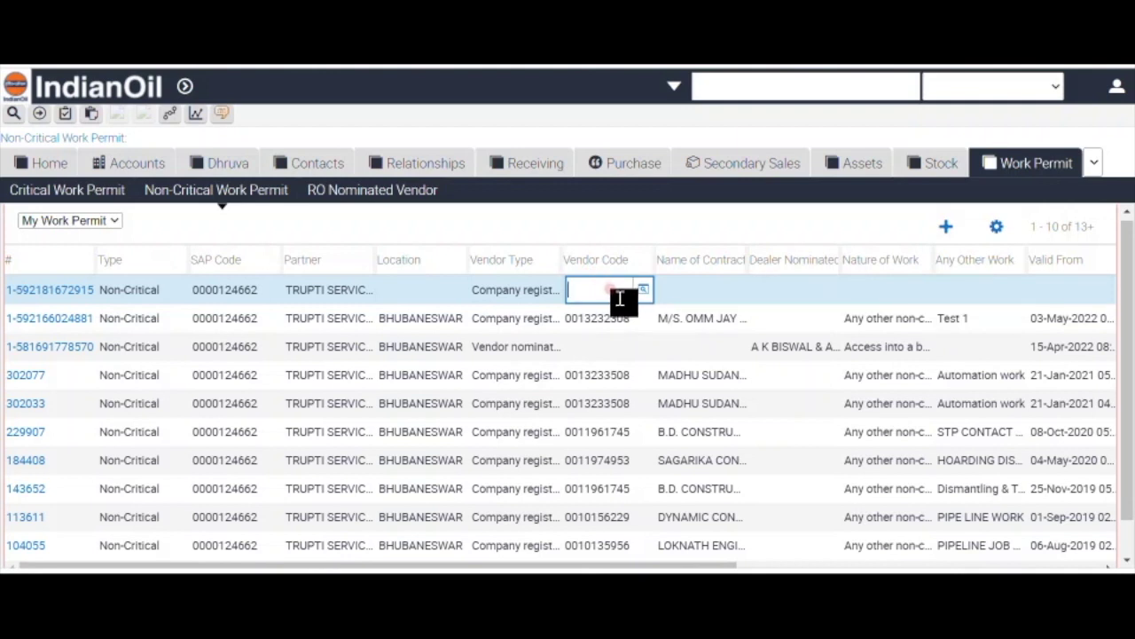
type("132")
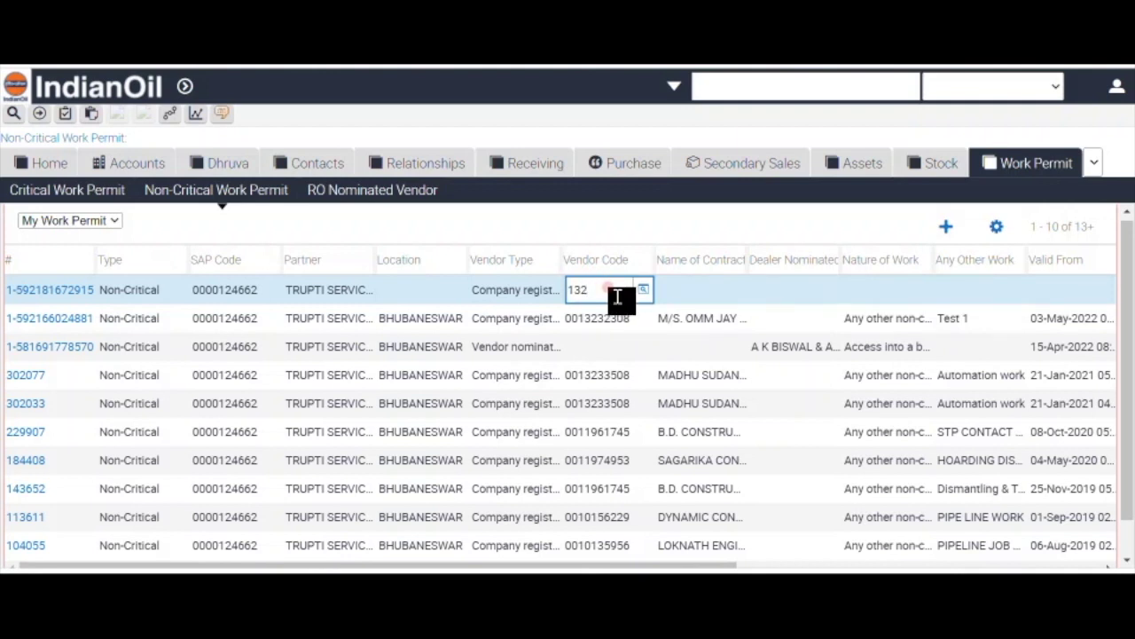
type("32308")
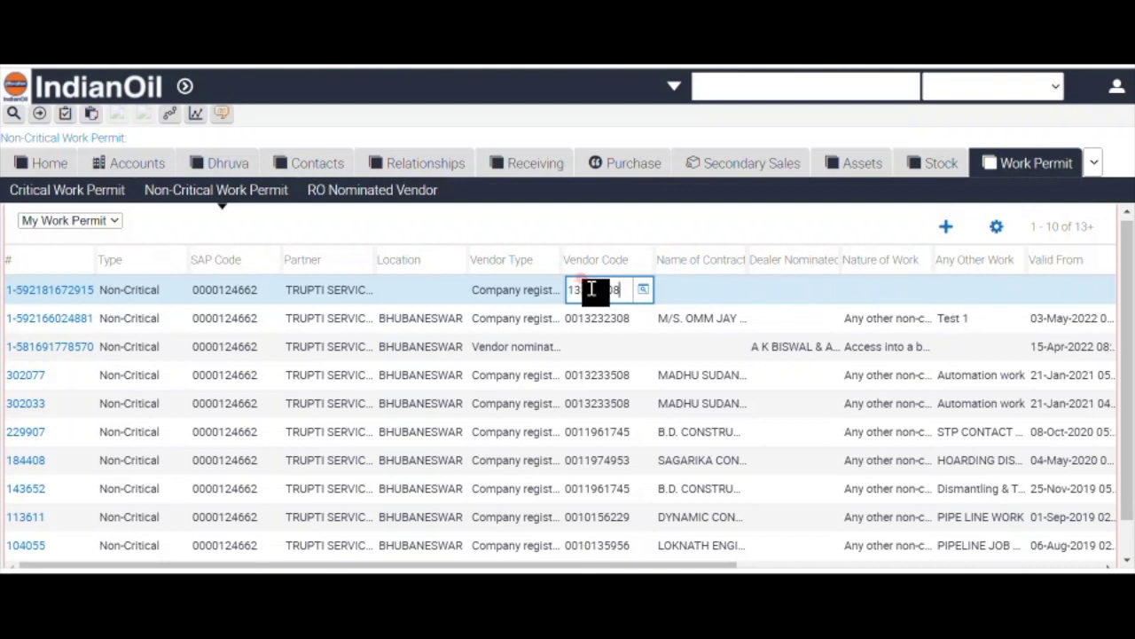
key("BackSpace")
key("BackSpace")
key("BackSpace")
key("BackSpace")
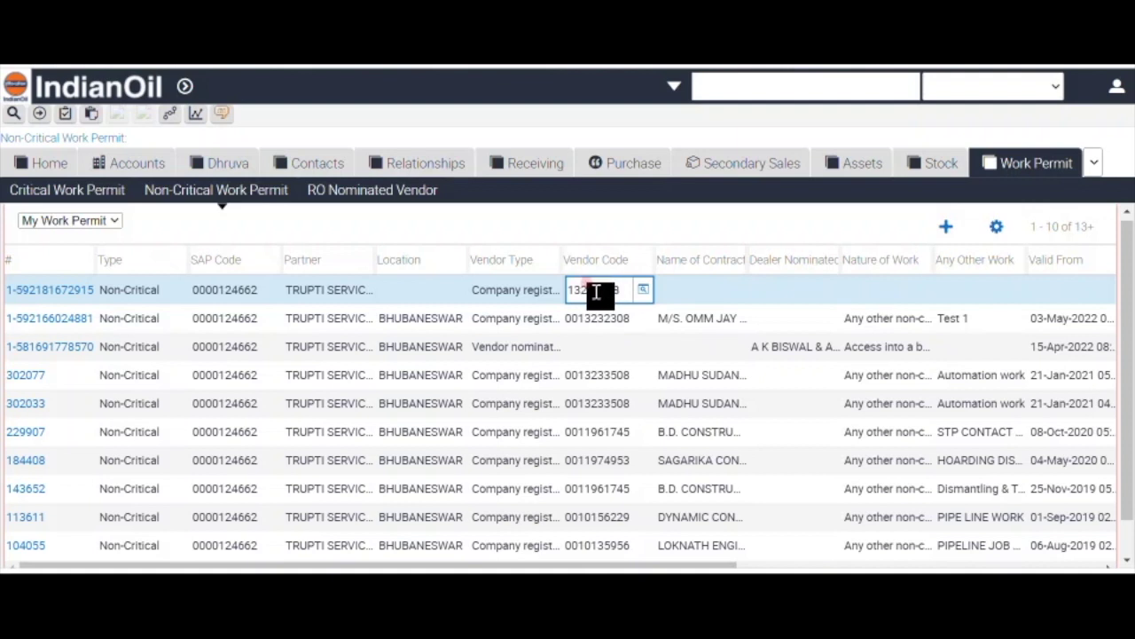
type("2308")
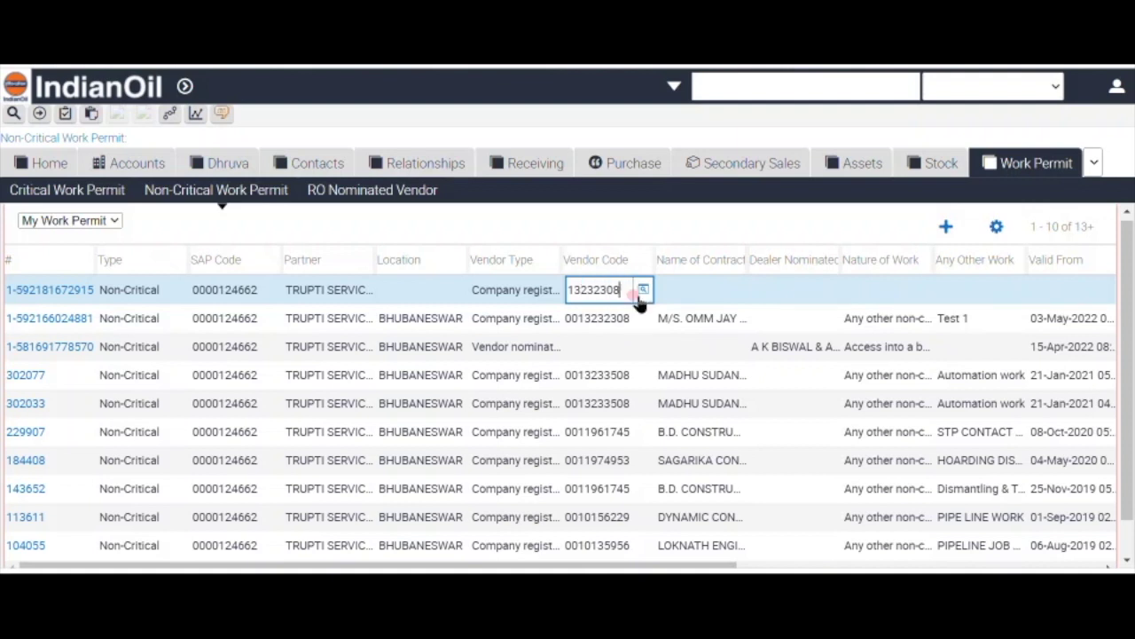
left_click(643, 291)
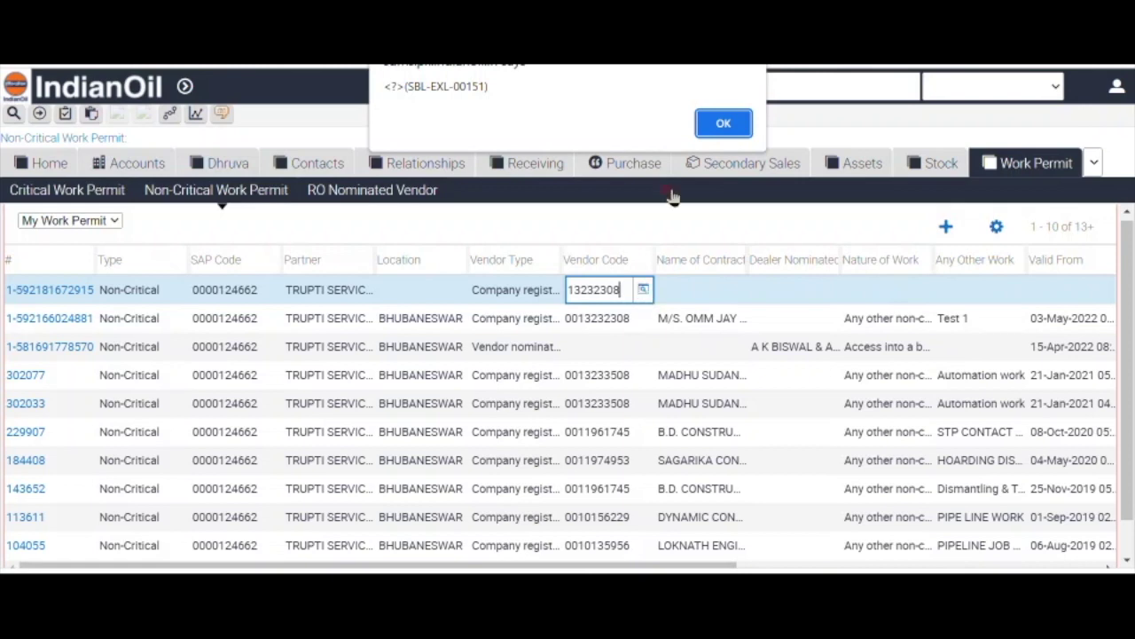
left_click(724, 126)
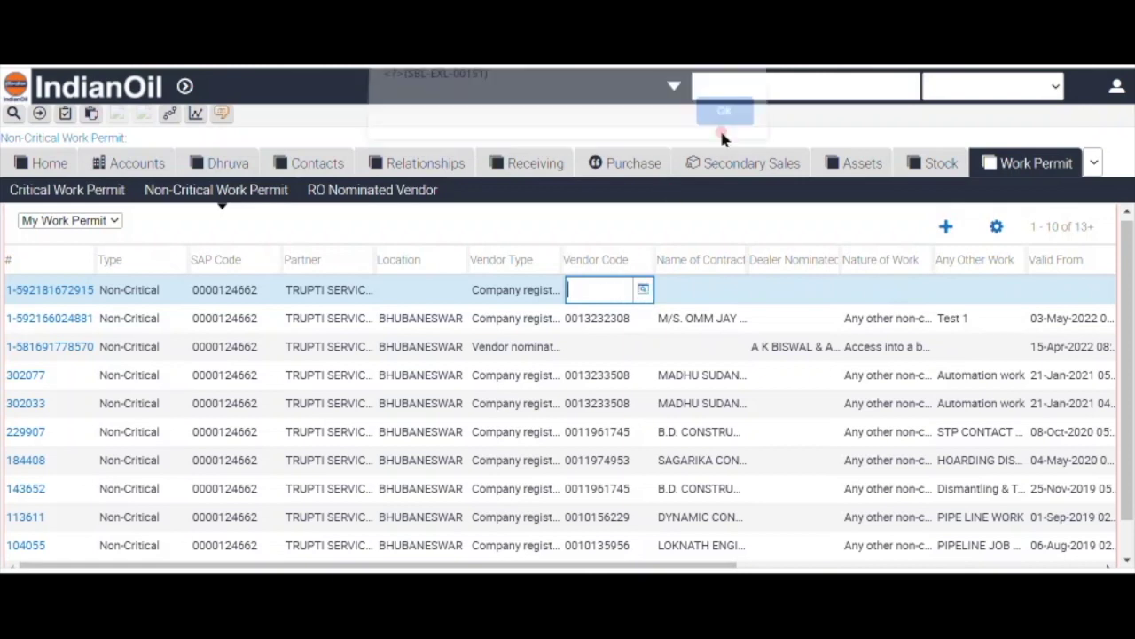
Search the vendor picker for the eight-digit vendor code of OMM JAY JAGADISH ENTERPRISES noted in Notepad.
left_click(643, 289)
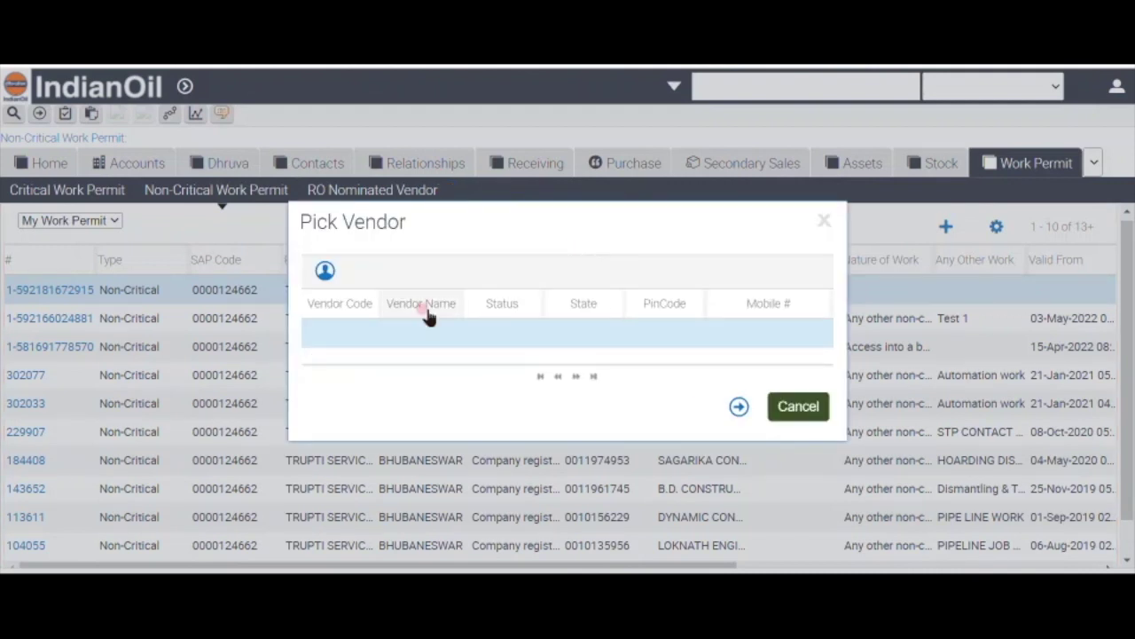
left_click(355, 323)
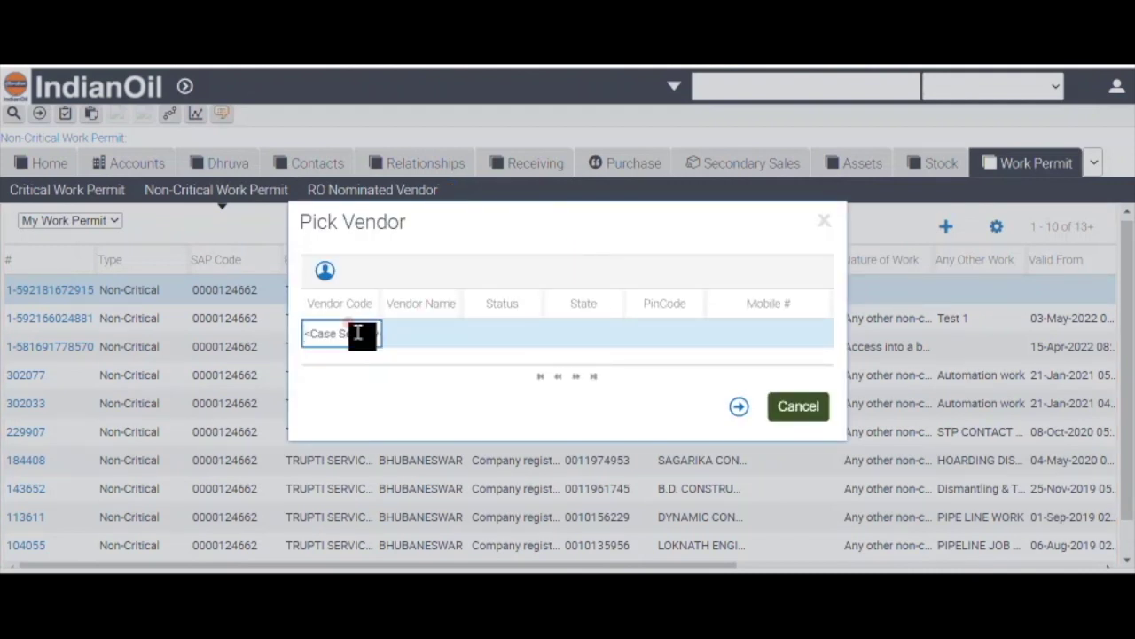
type("132")
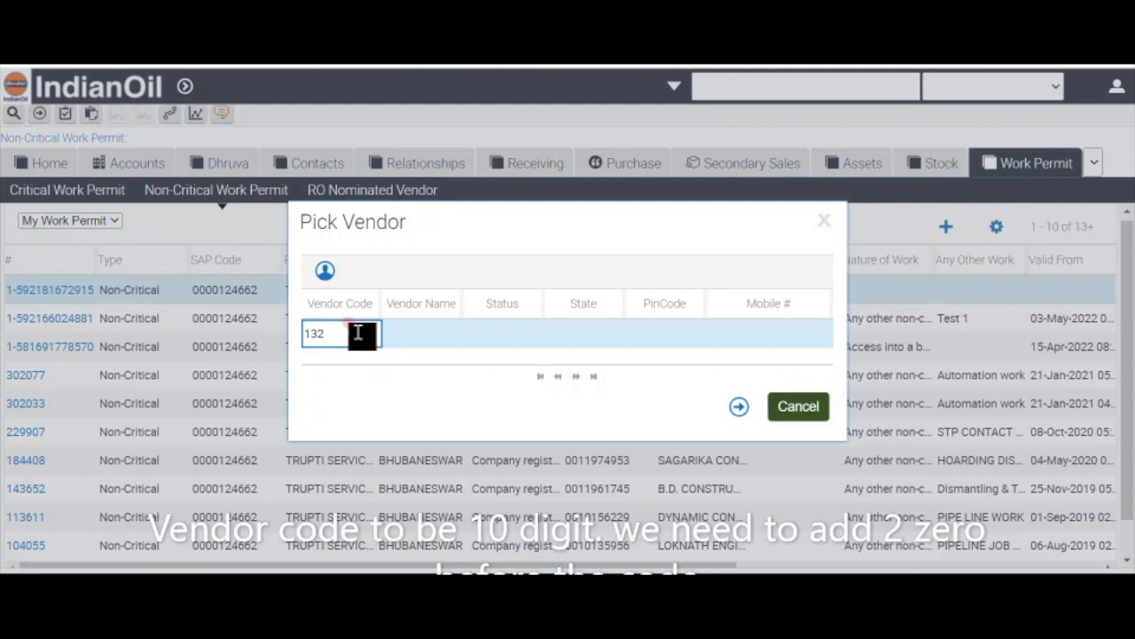
key("ctrl+a")
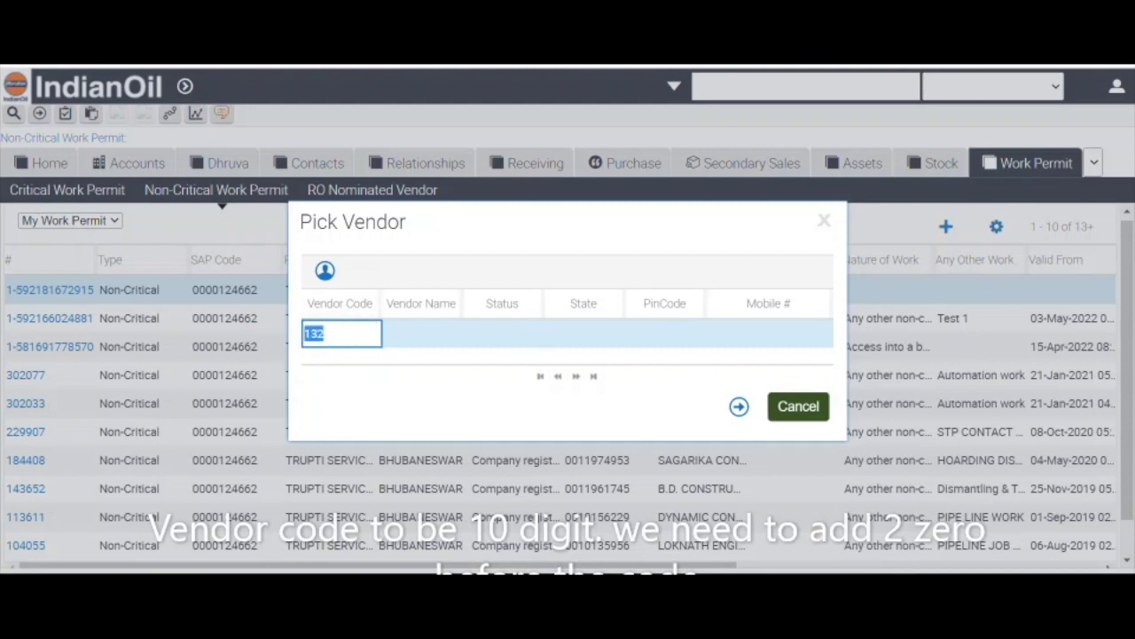
mouse_move(859, 568)
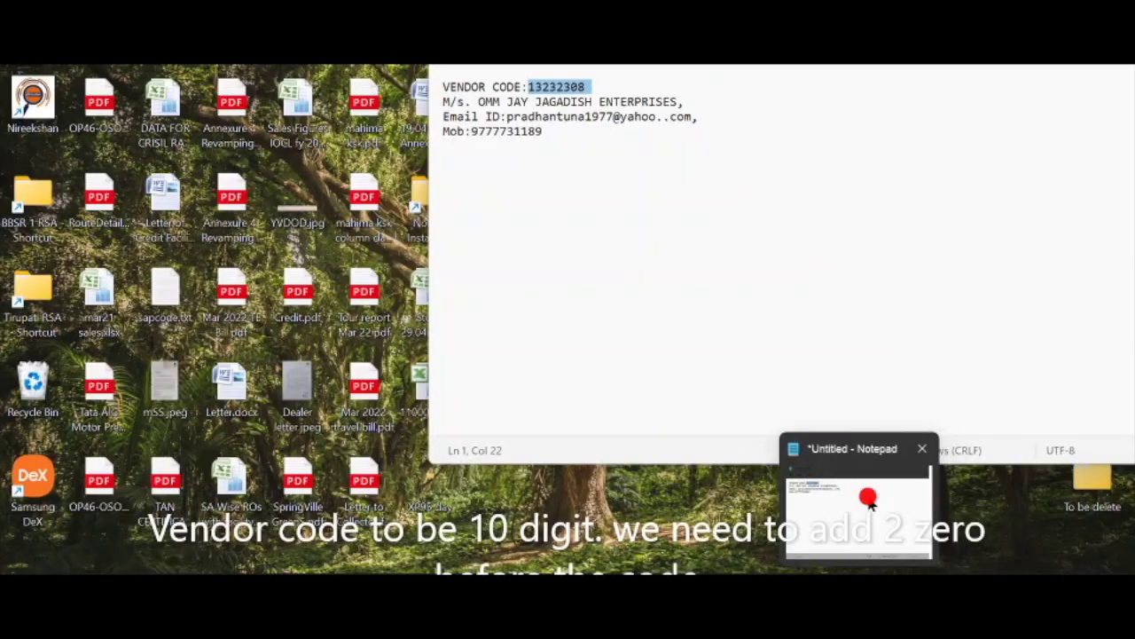
left_click(861, 484)
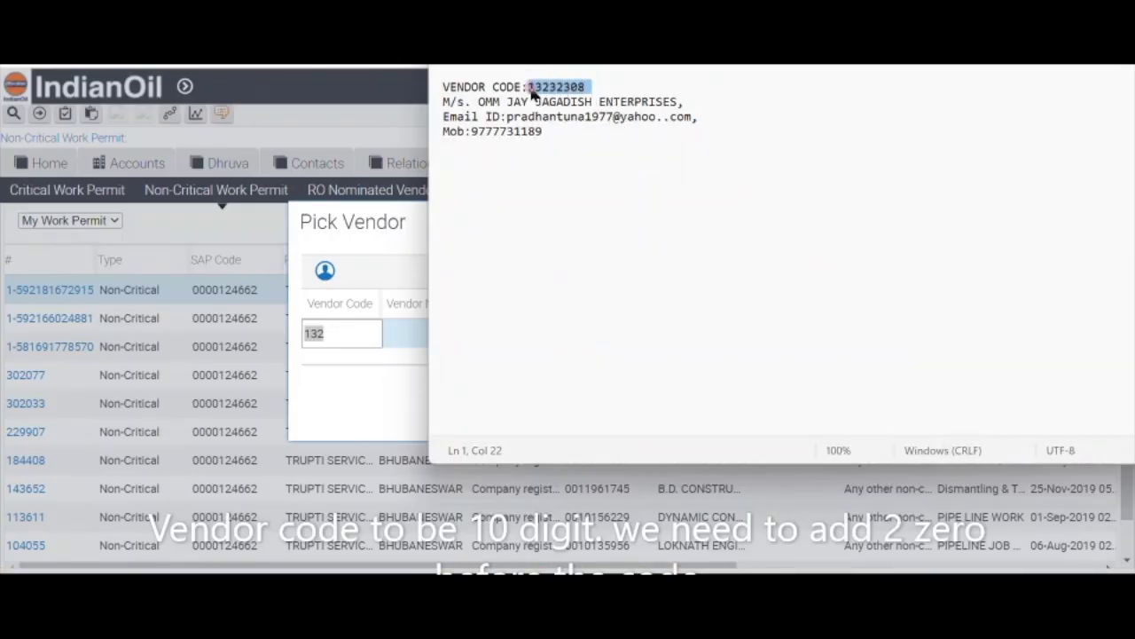
left_click(364, 329)
left_click(361, 329)
type("13232308")
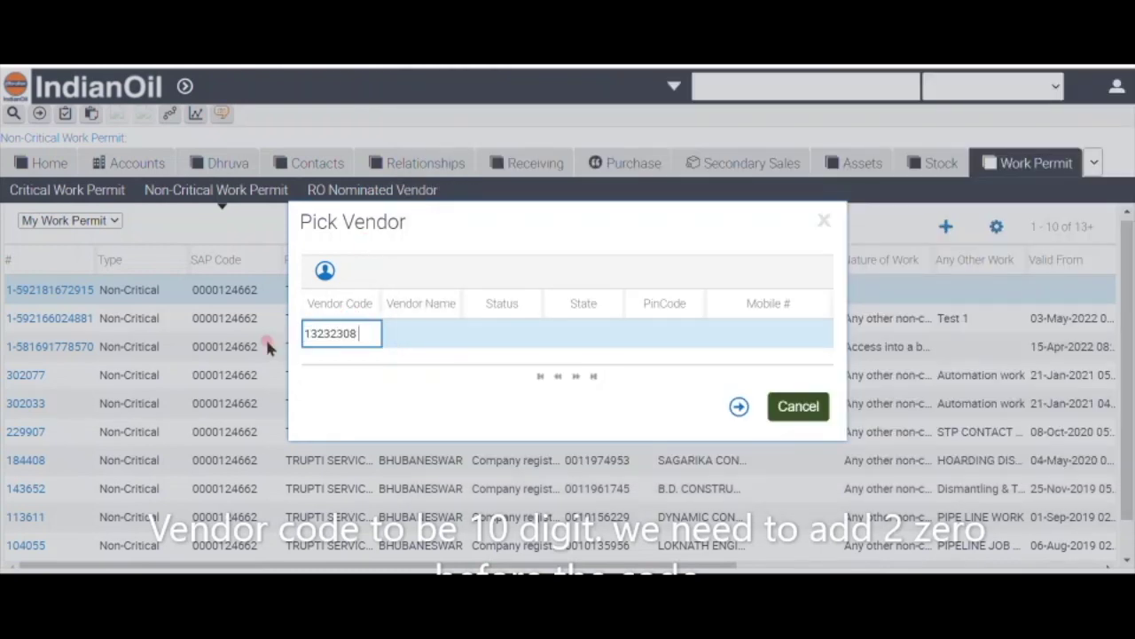
left_click(739, 406)
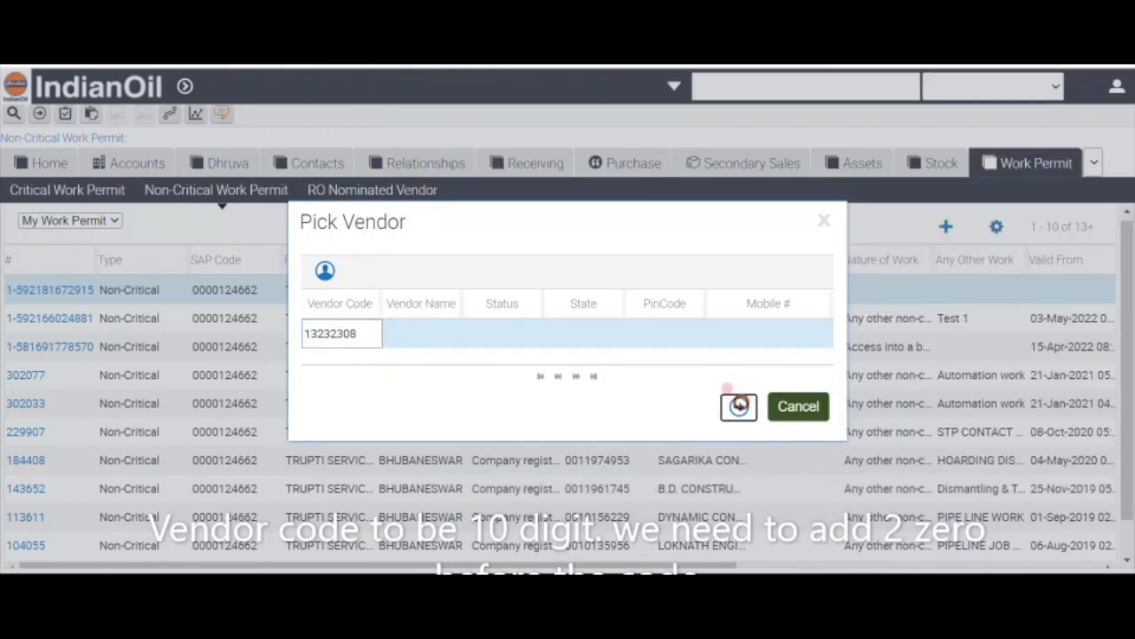
left_click(723, 141)
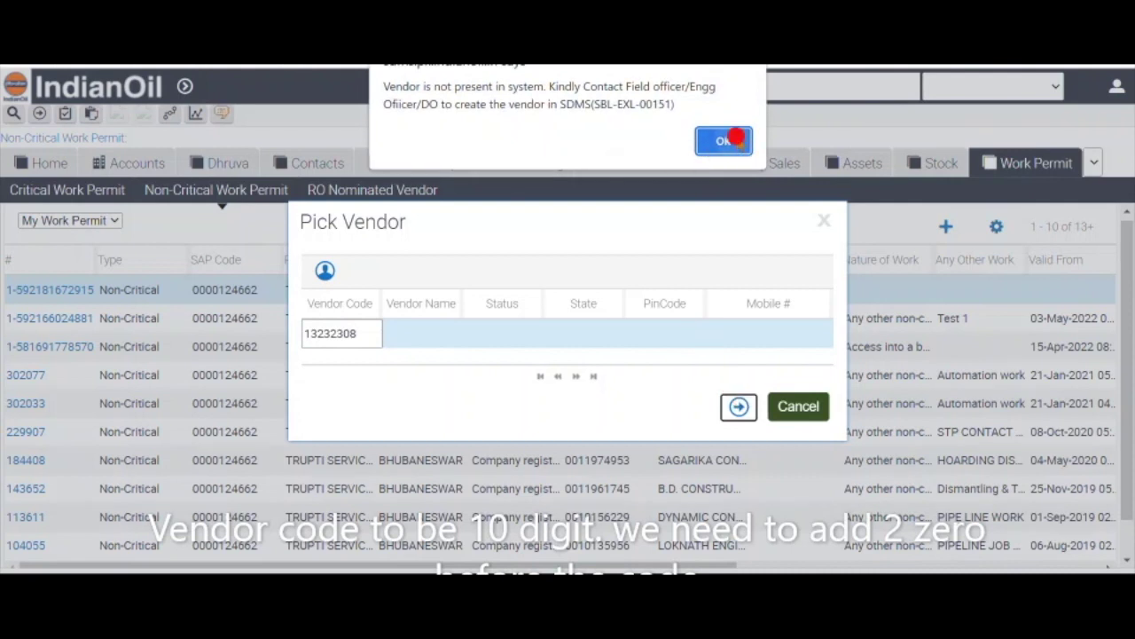
Prefix the vendor code with 00, repeat the search and assign the matching vendor to the work permit.
left_click(335, 330)
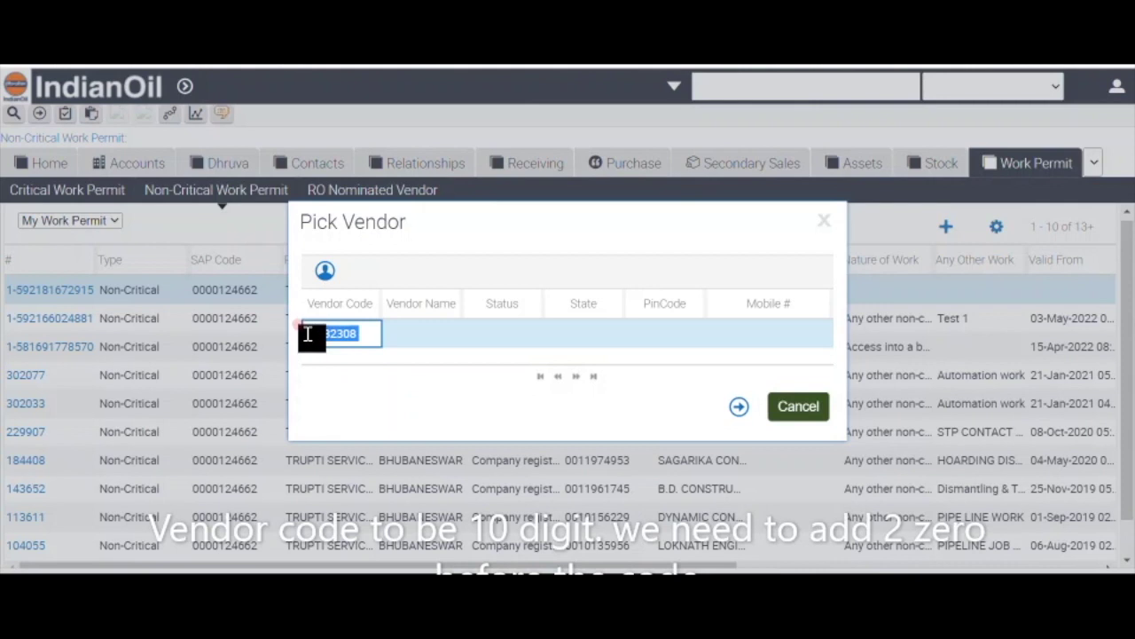
left_click(307, 333)
type("00")
left_click(739, 406)
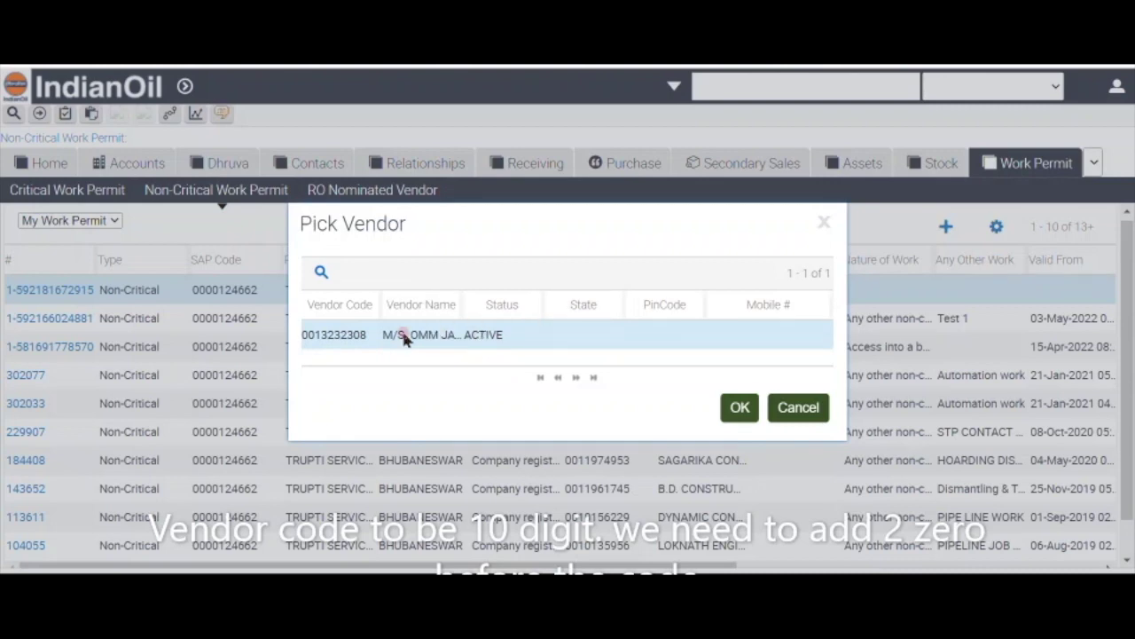
double_click(355, 334)
left_click(740, 407)
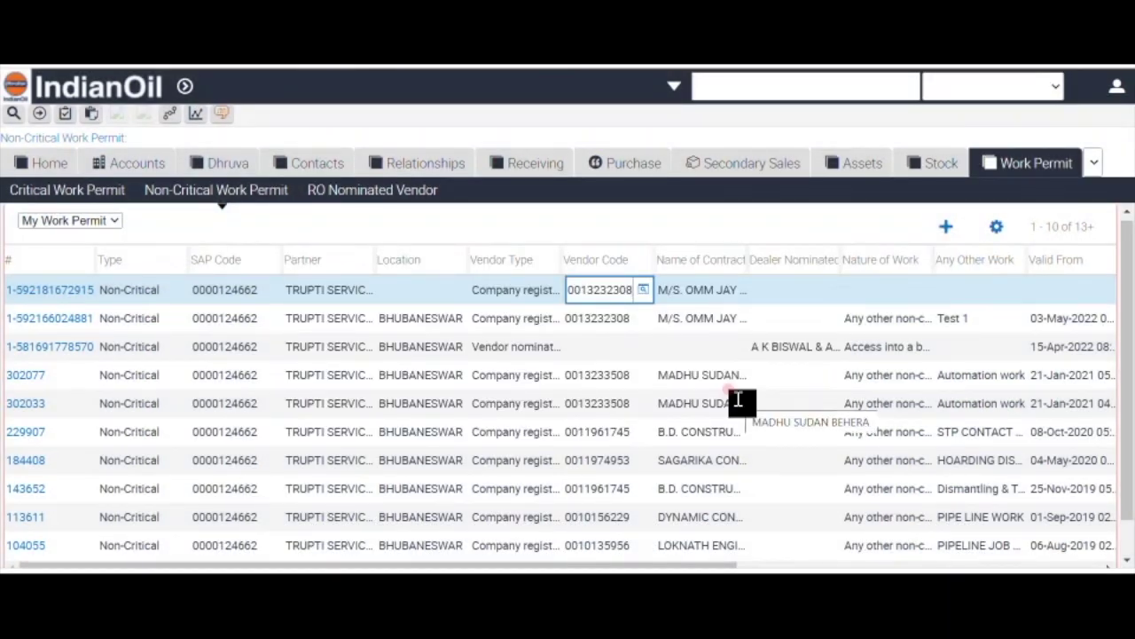
Set the permit's nature of work to "Any other non-critical job not listed" and describe the other work as "Test 2".
left_click(806, 284)
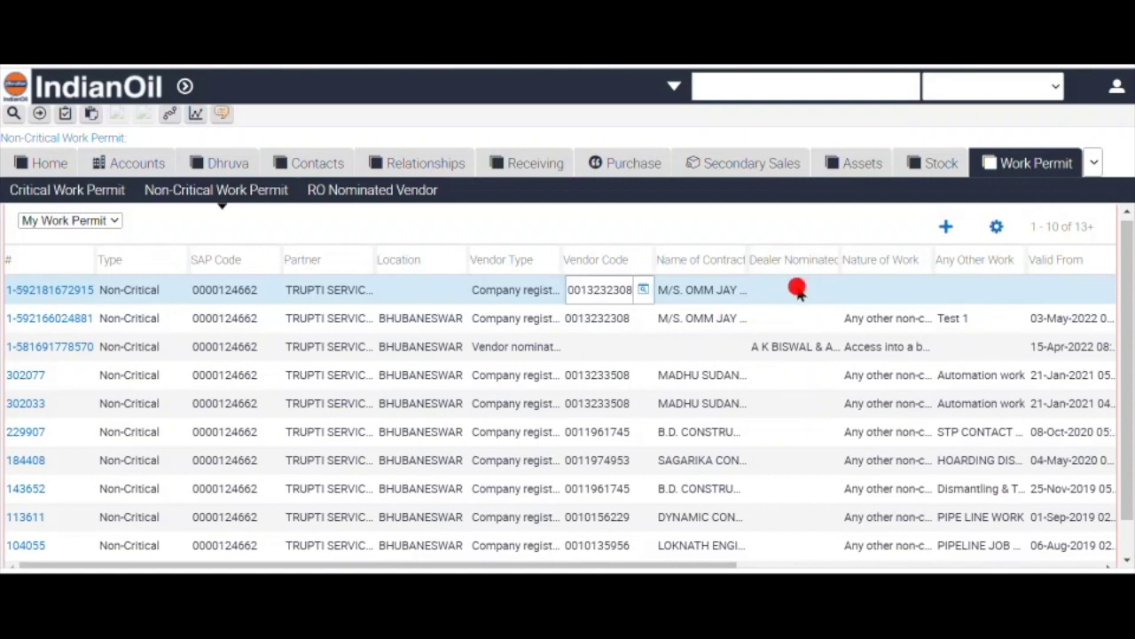
left_click(885, 282)
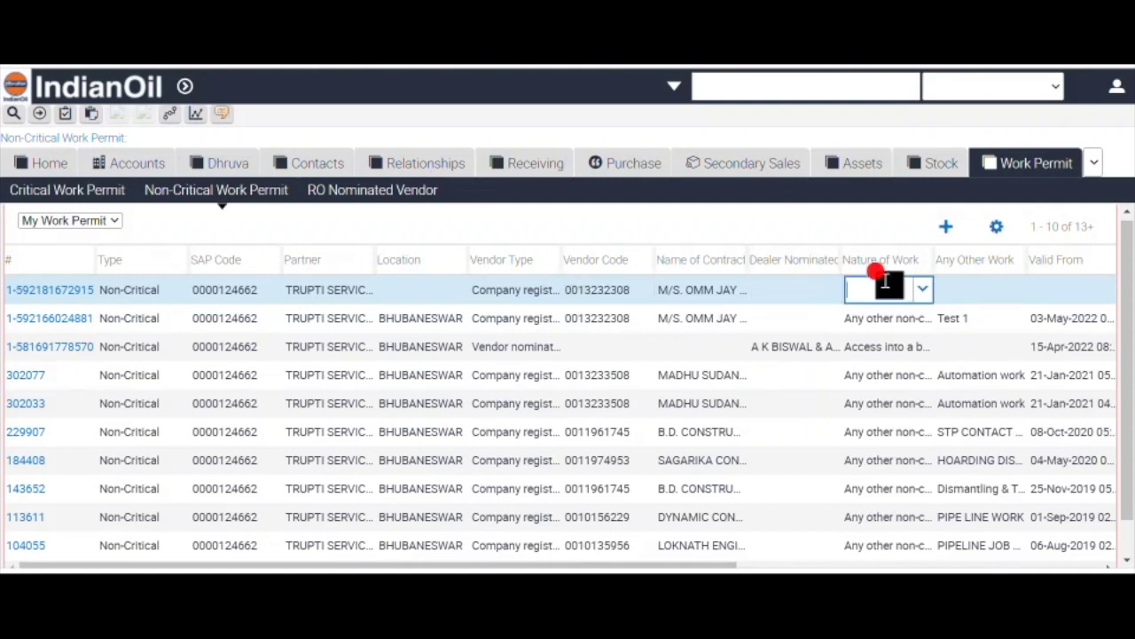
left_click(919, 292)
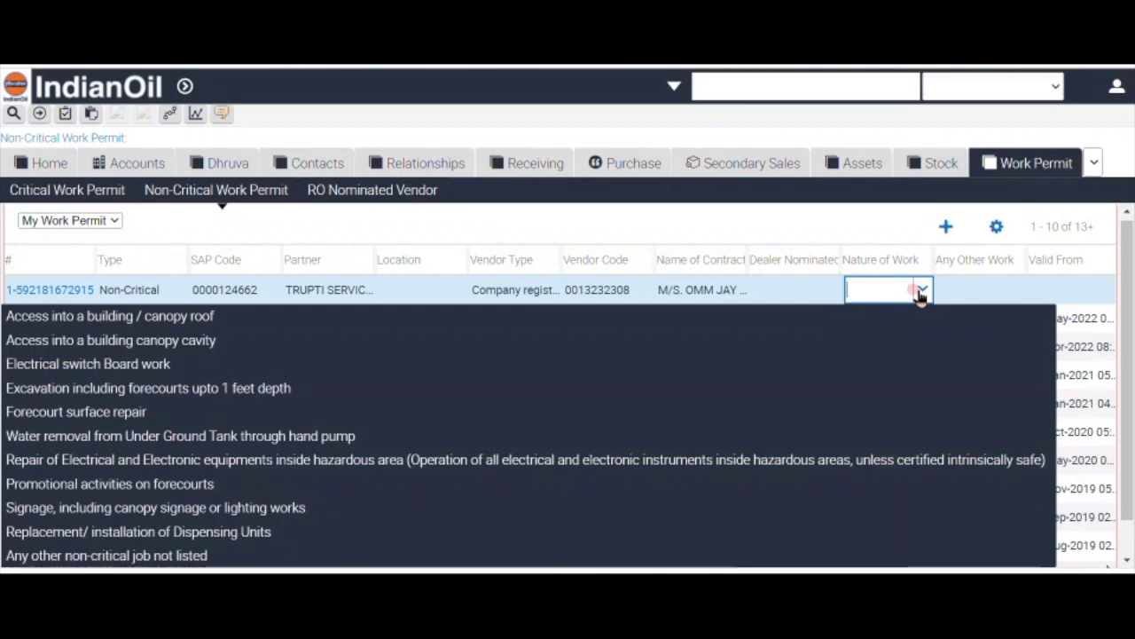
left_click(221, 557)
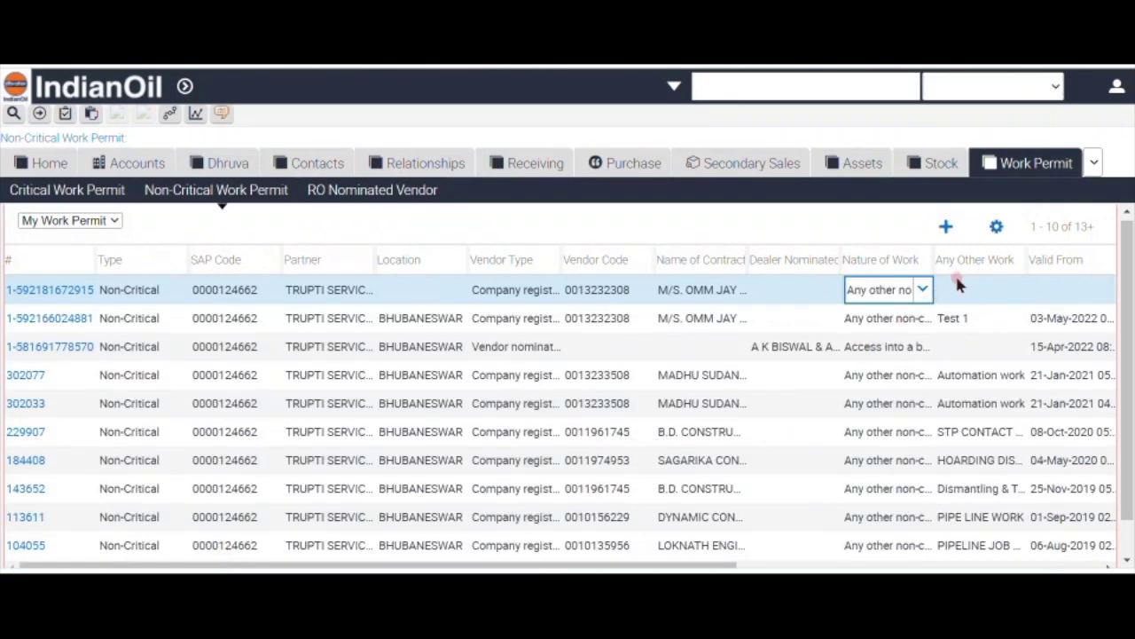
left_click(948, 289)
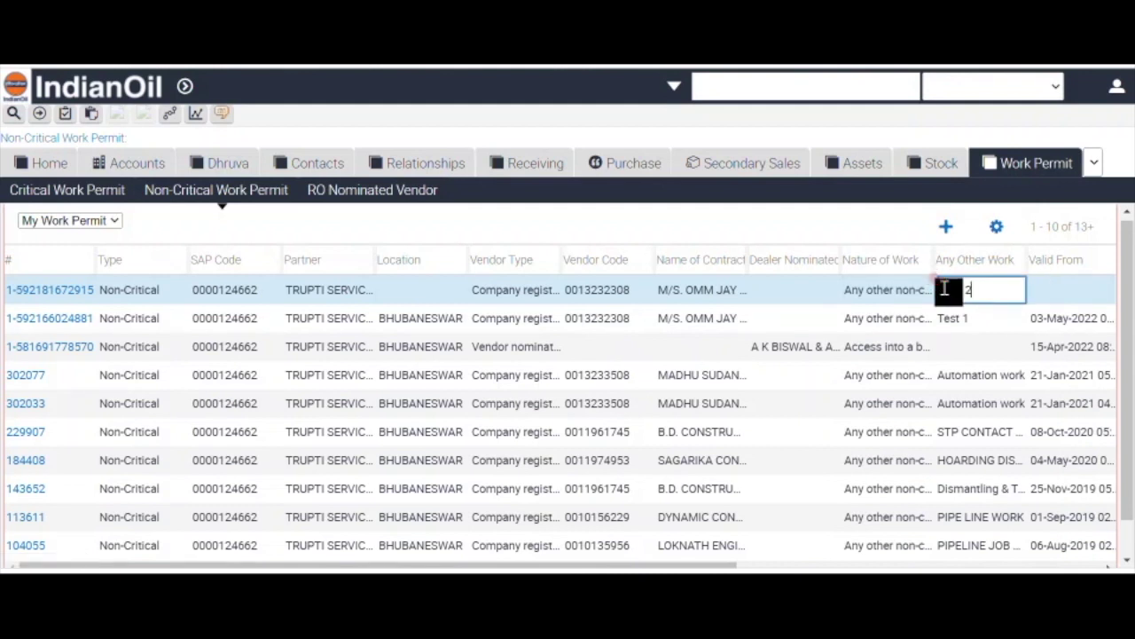
type("Test 2")
Set the new permit's Valid From to 4 May 2022 at 07:00 AM.
left_click(1069, 283)
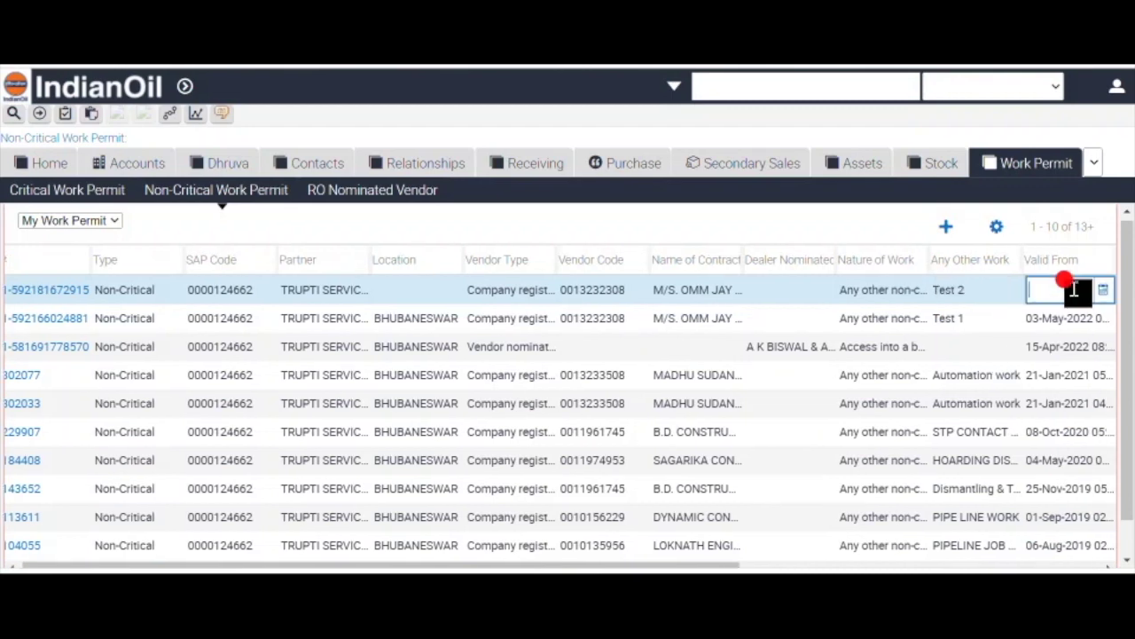
left_click(1102, 290)
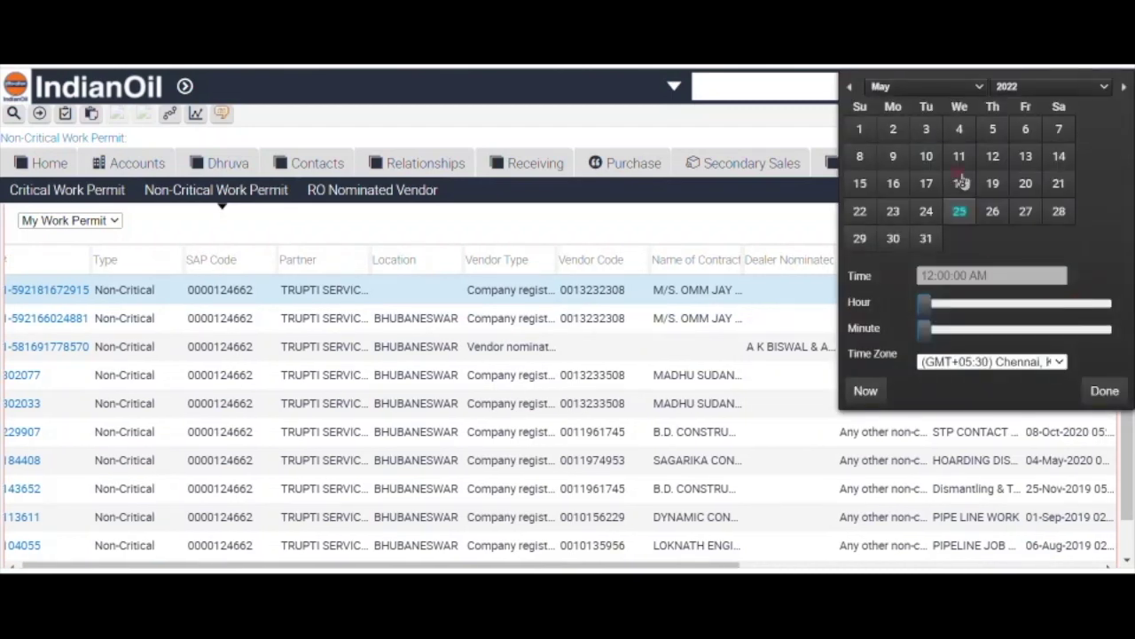
left_click(949, 131)
left_click_drag(931, 303, 979, 308)
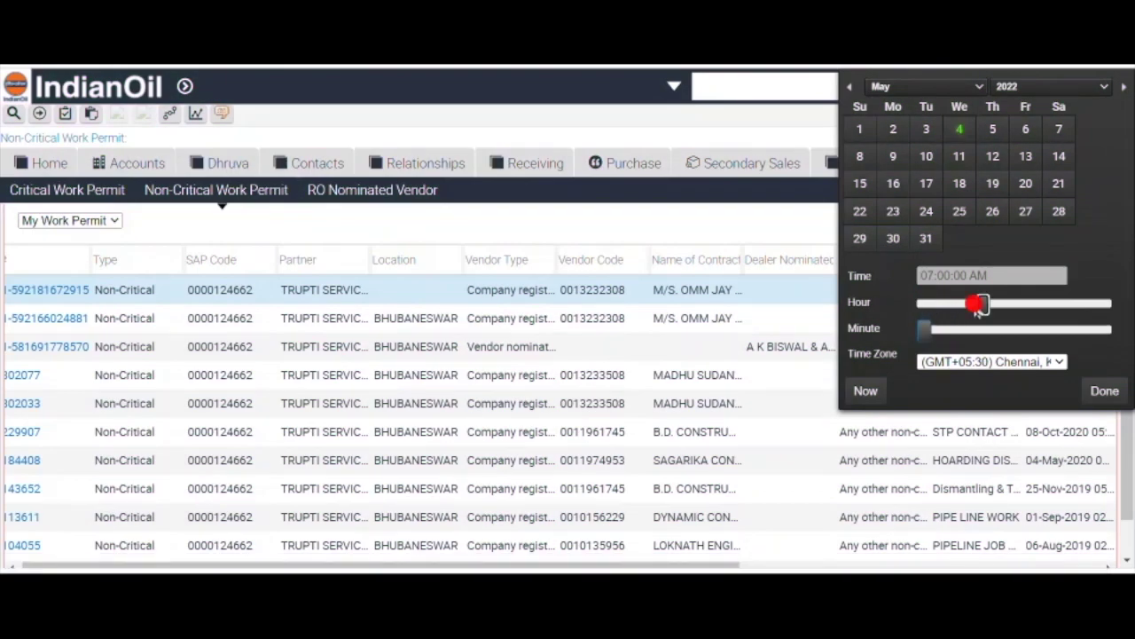
left_click(1103, 390)
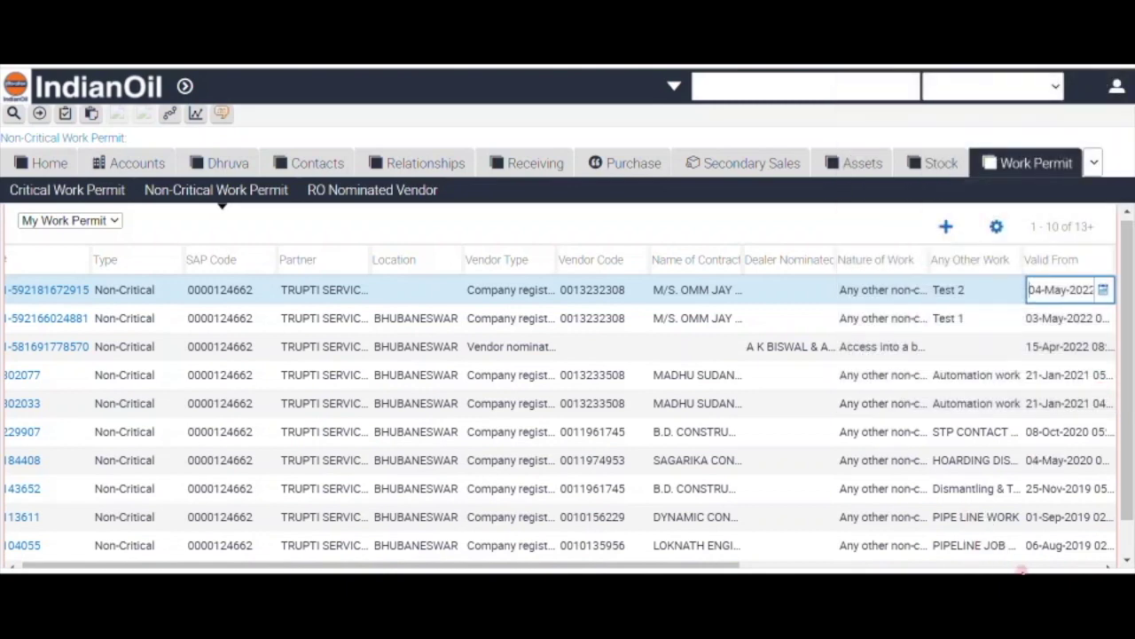
Set the new permit's Valid To to 4 May 2022 at 12:00 PM.
left_click(1022, 565)
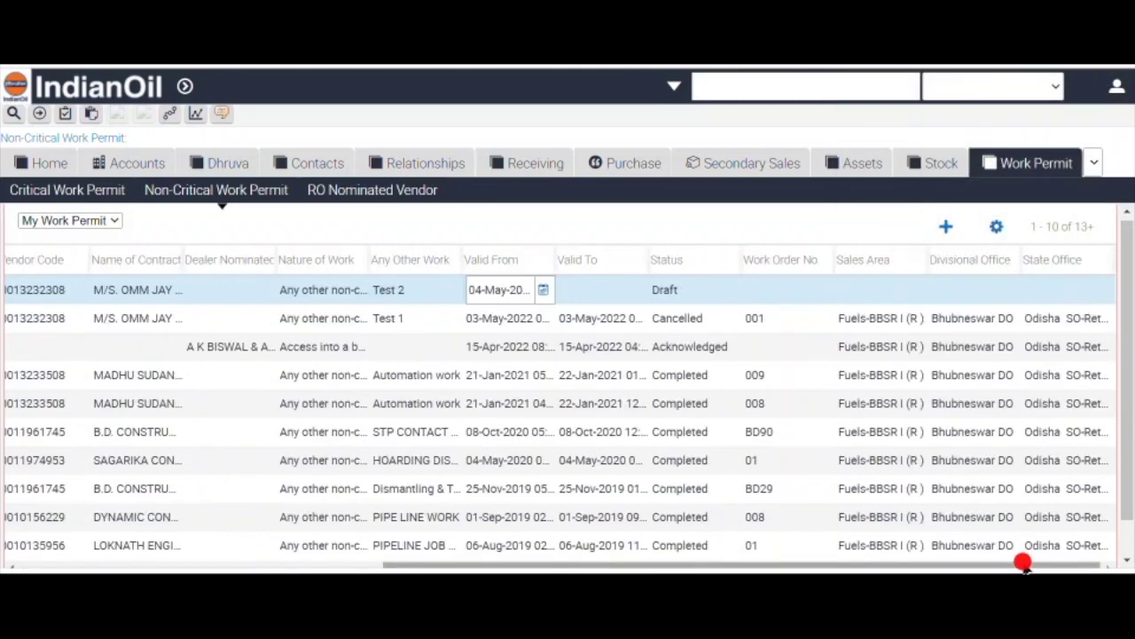
left_click(575, 286)
left_click(628, 293)
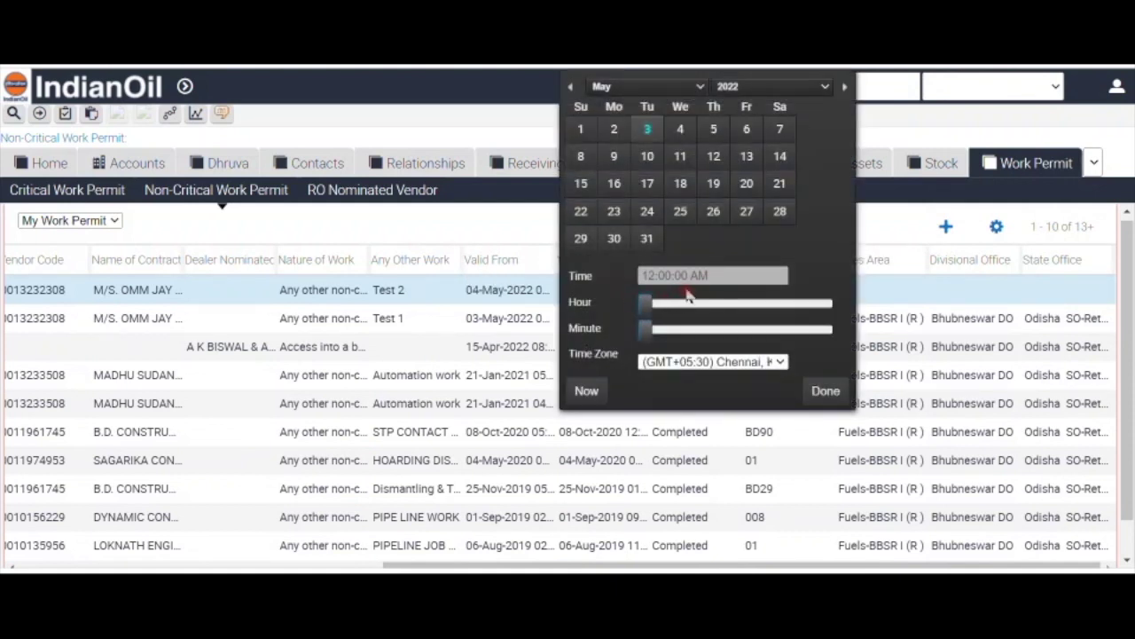
left_click(681, 132)
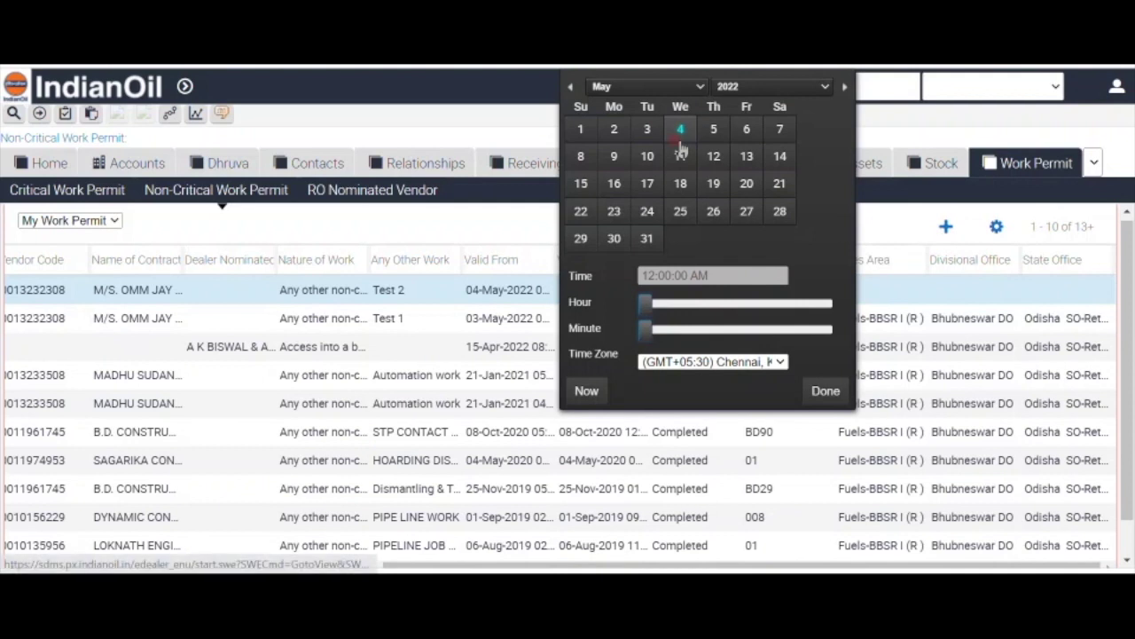
left_click(741, 305)
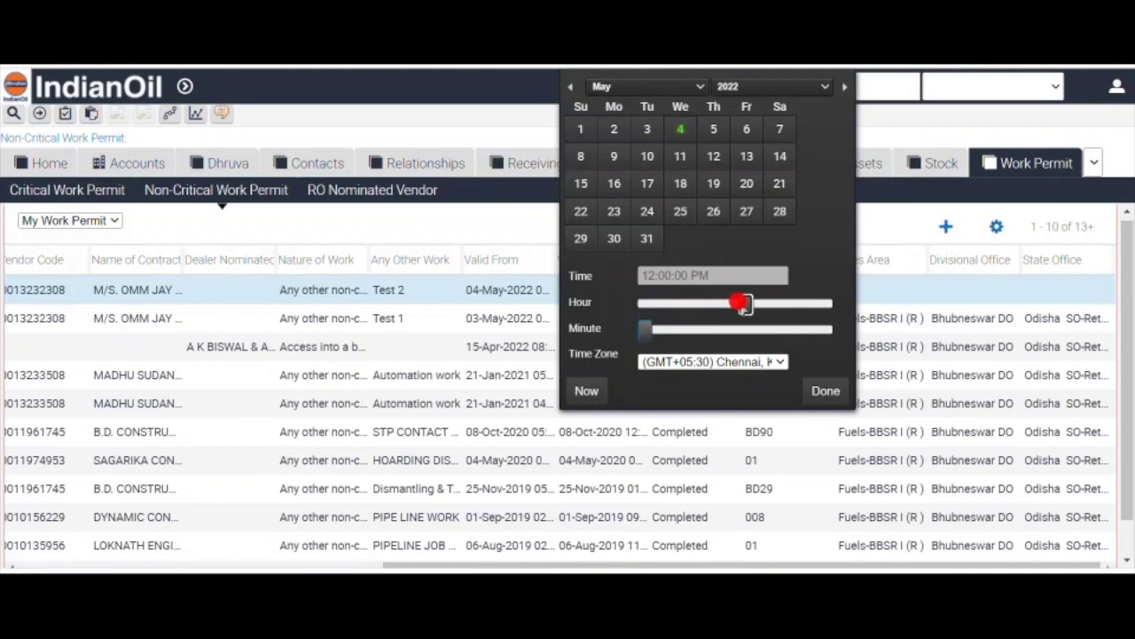
left_click(825, 390)
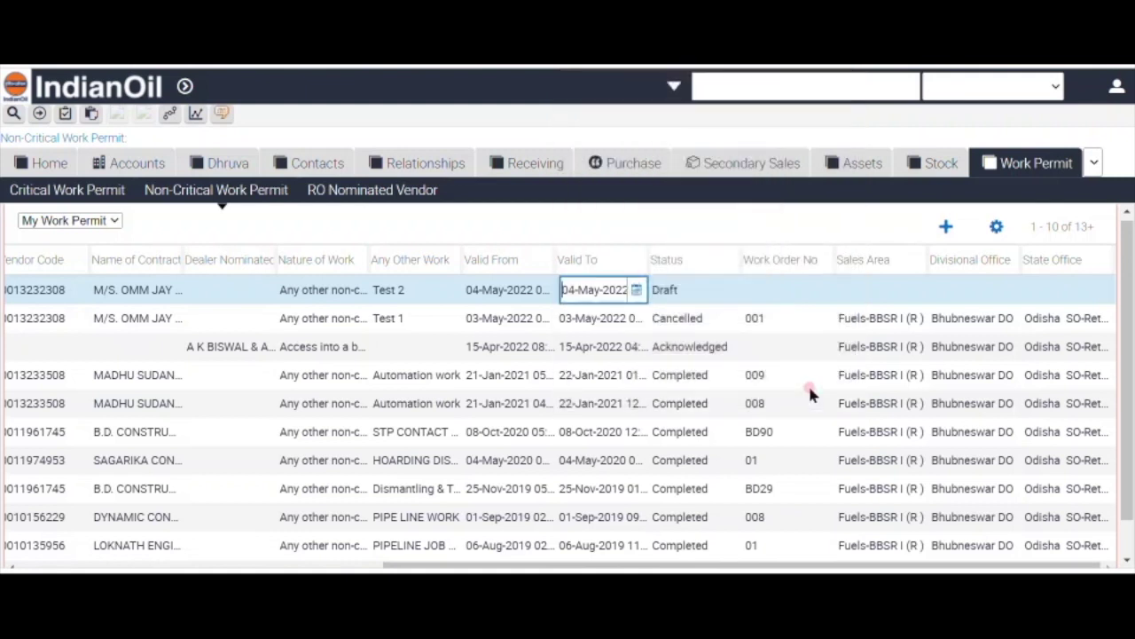
Enter 002 as the new permit's work order number and try to open the permit's detail record.
left_click(781, 288)
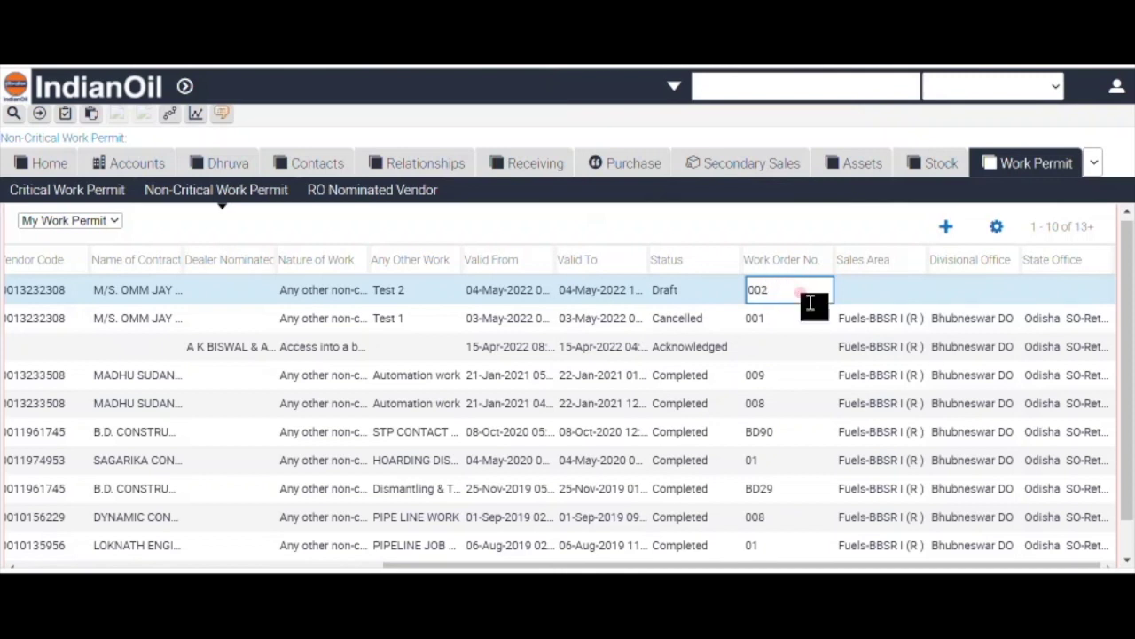
left_click(904, 298)
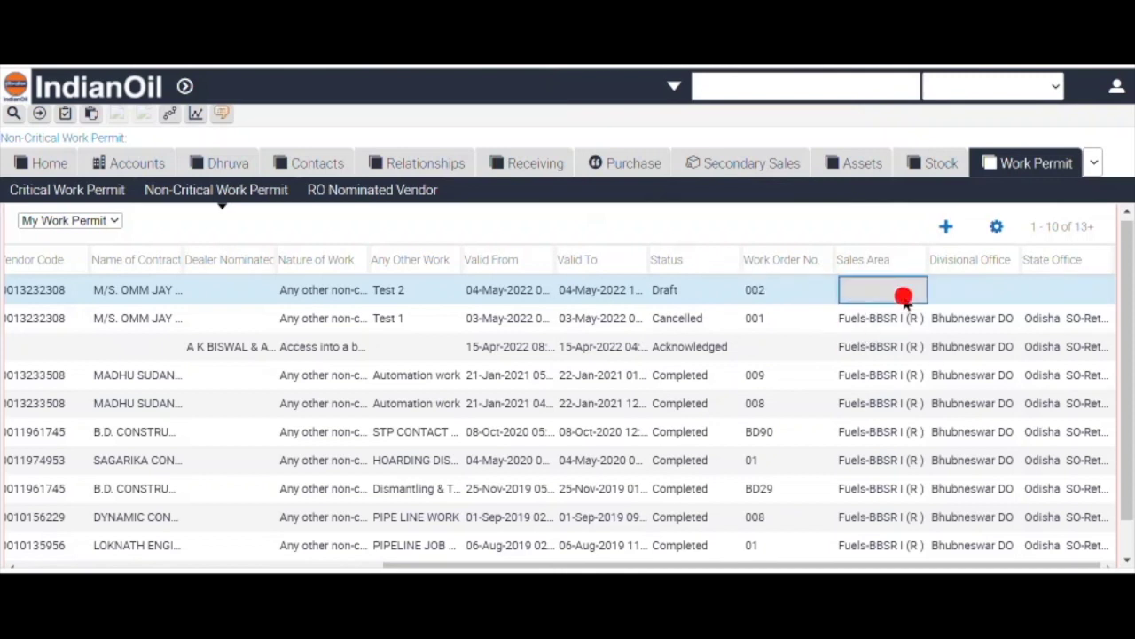
left_click(811, 565)
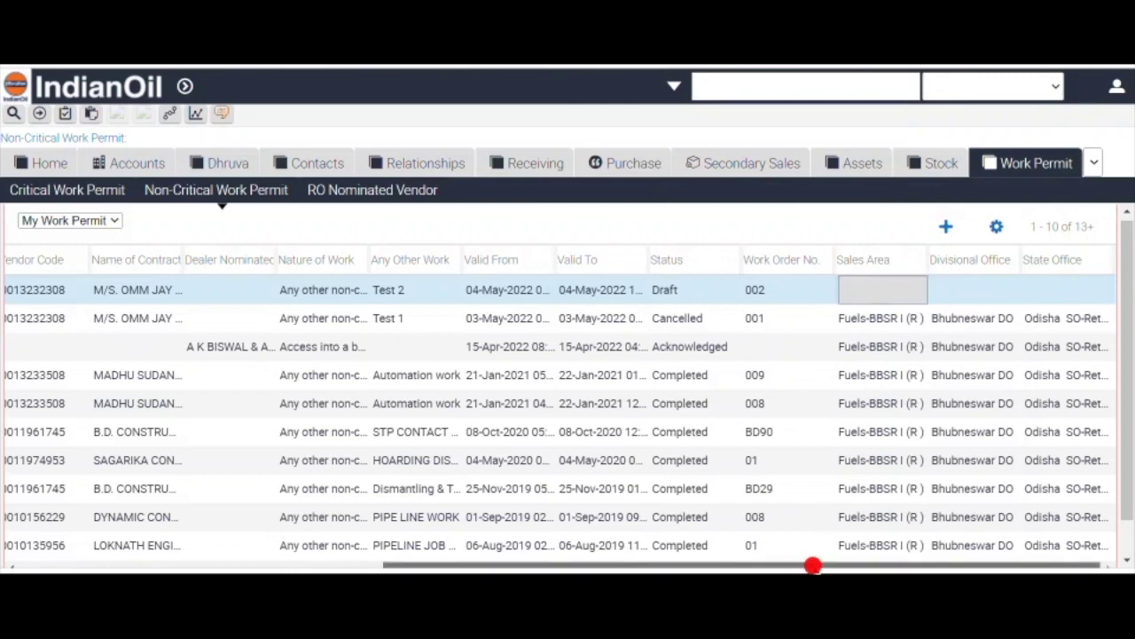
left_click_drag(811, 564, 445, 564)
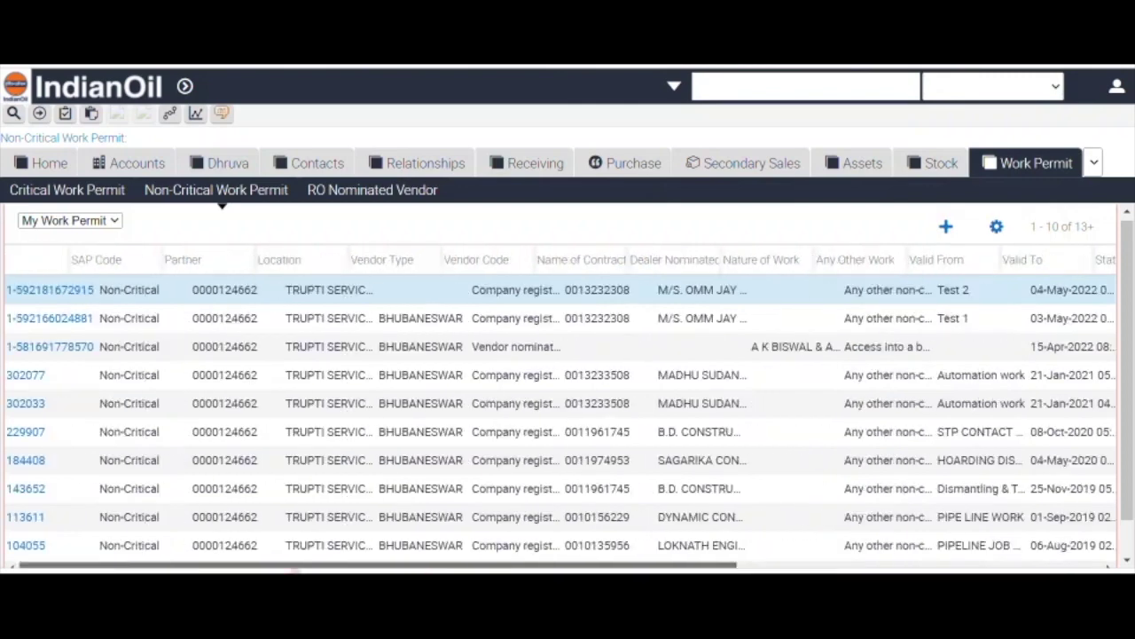
left_click(70, 285)
left_click(40, 290)
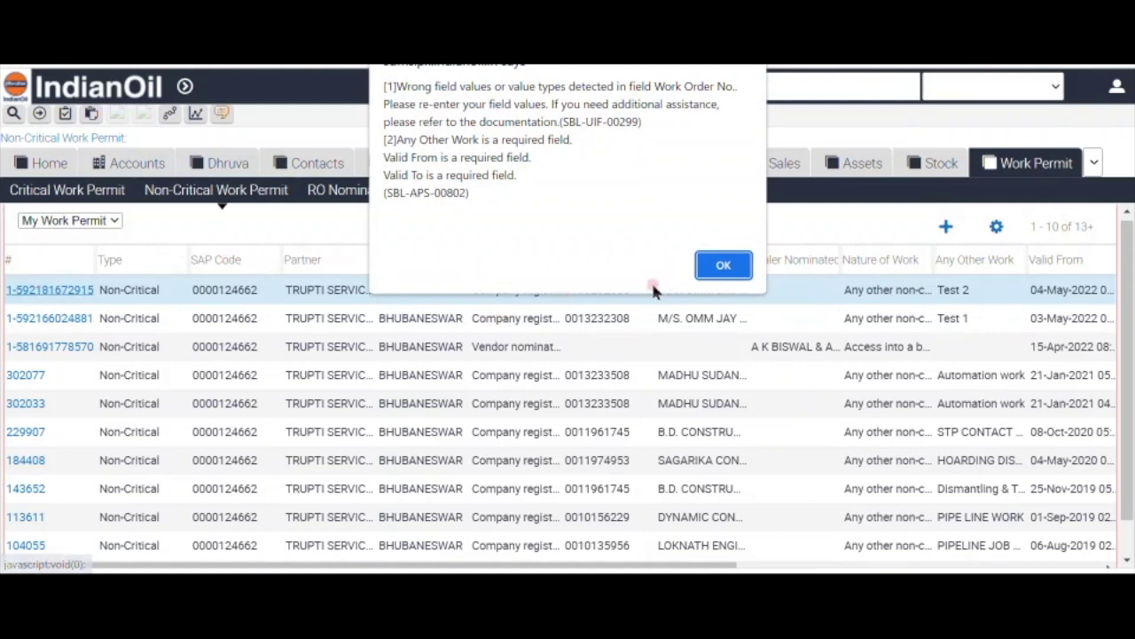
left_click(733, 268)
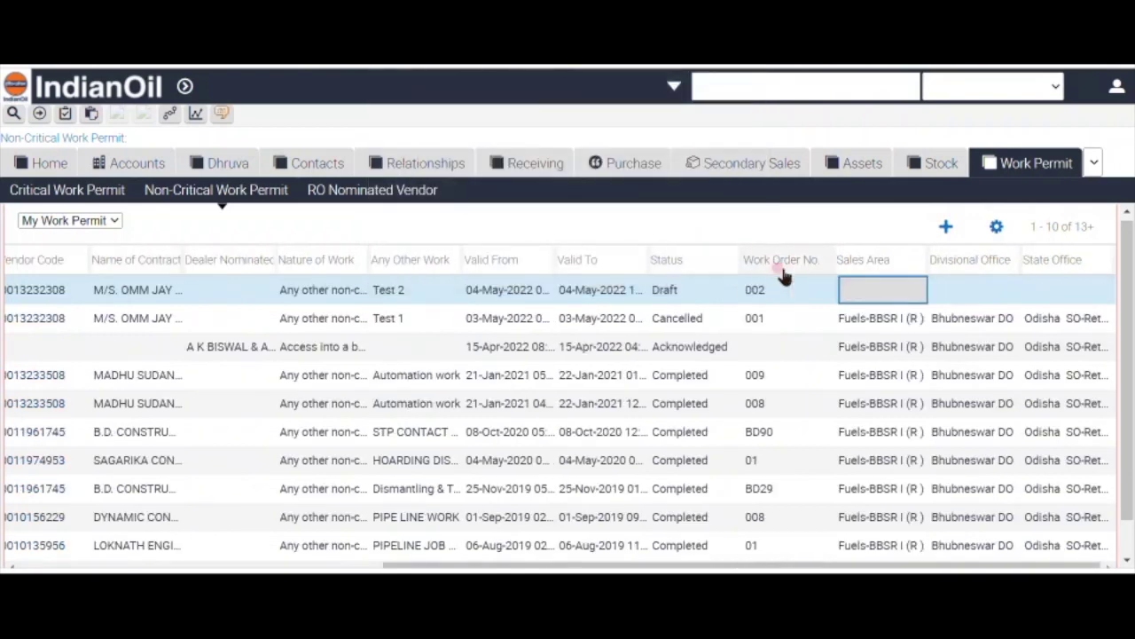
Recheck the work order number 002 on the Test 2 draft permit and open its detail record.
left_click(803, 286)
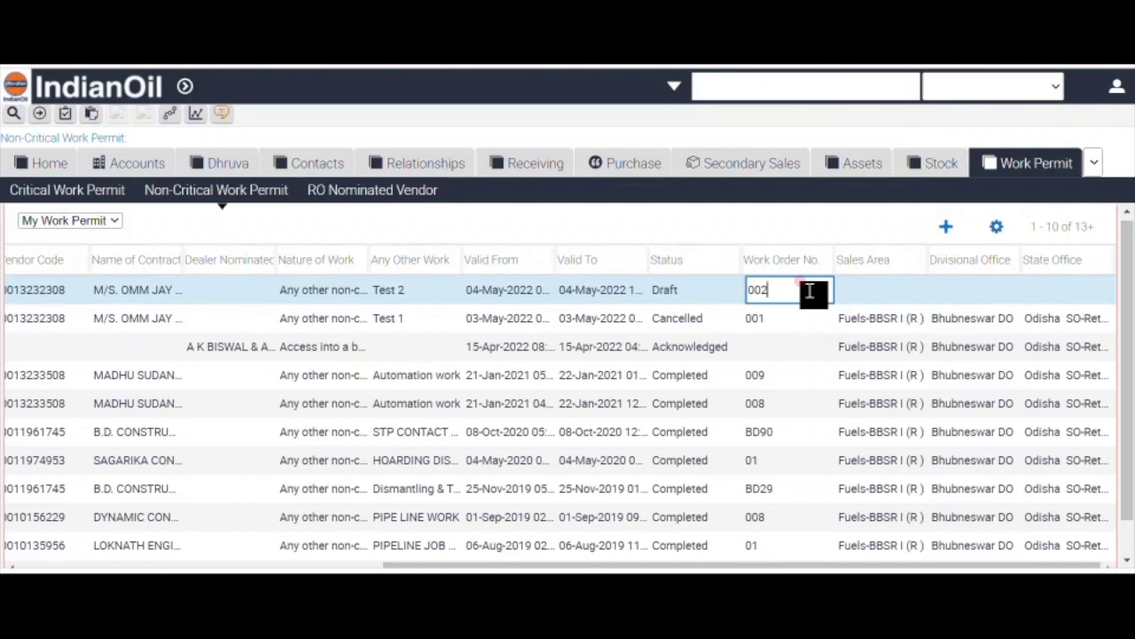
left_click(735, 451)
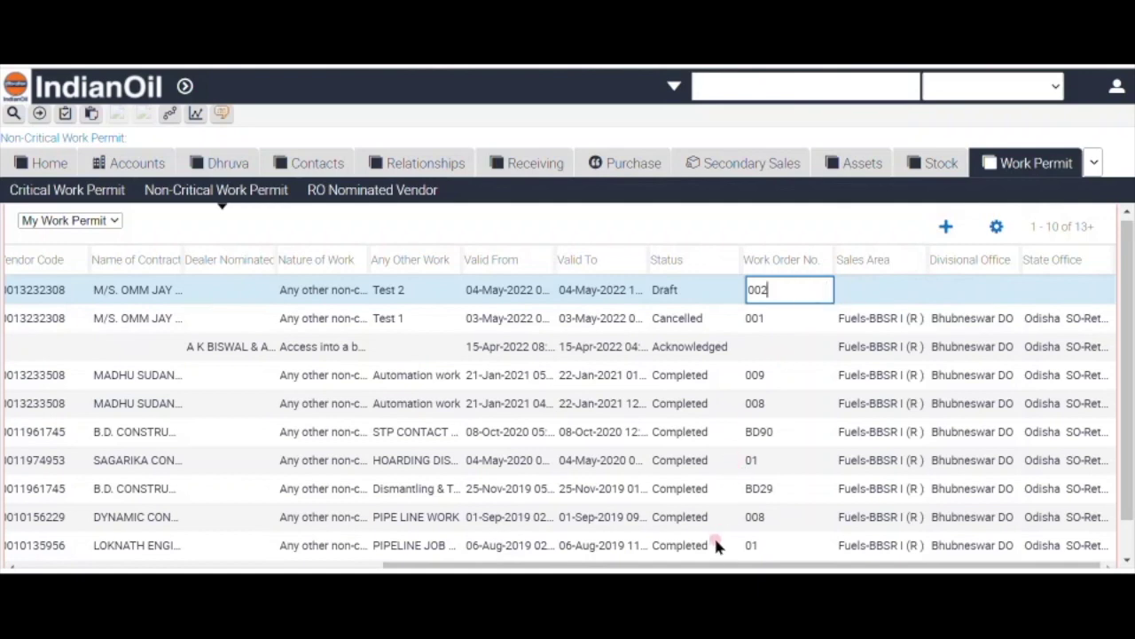
left_click_drag(715, 561, 139, 449)
left_click(55, 318)
left_click(57, 291)
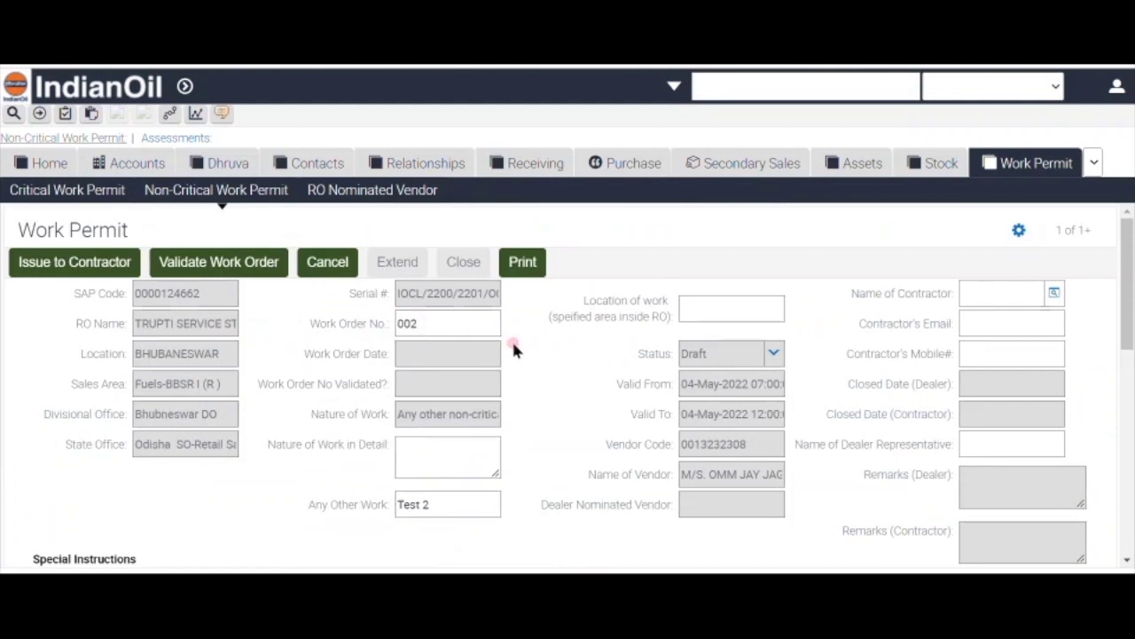
Set the location of work to "Electrical Room" and the nature of work in detail to "Electrical Repair".
left_click(707, 301)
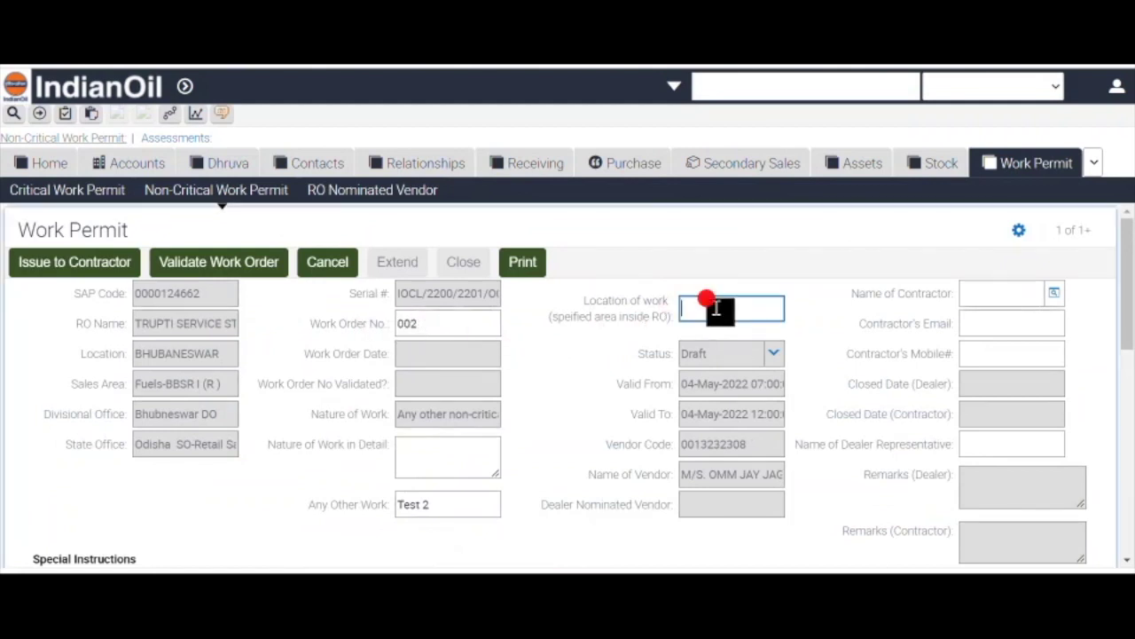
left_click(715, 307)
type("Electrical Room")
scroll(423, 430, "down", 1)
scroll(422, 430, "down", 1)
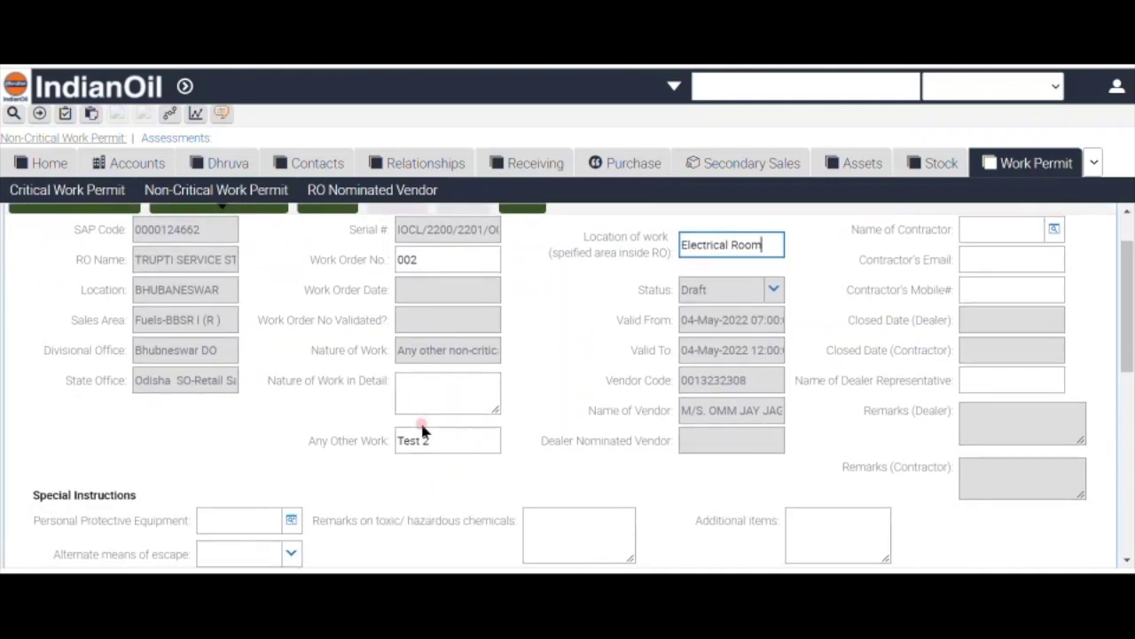
left_click(453, 386)
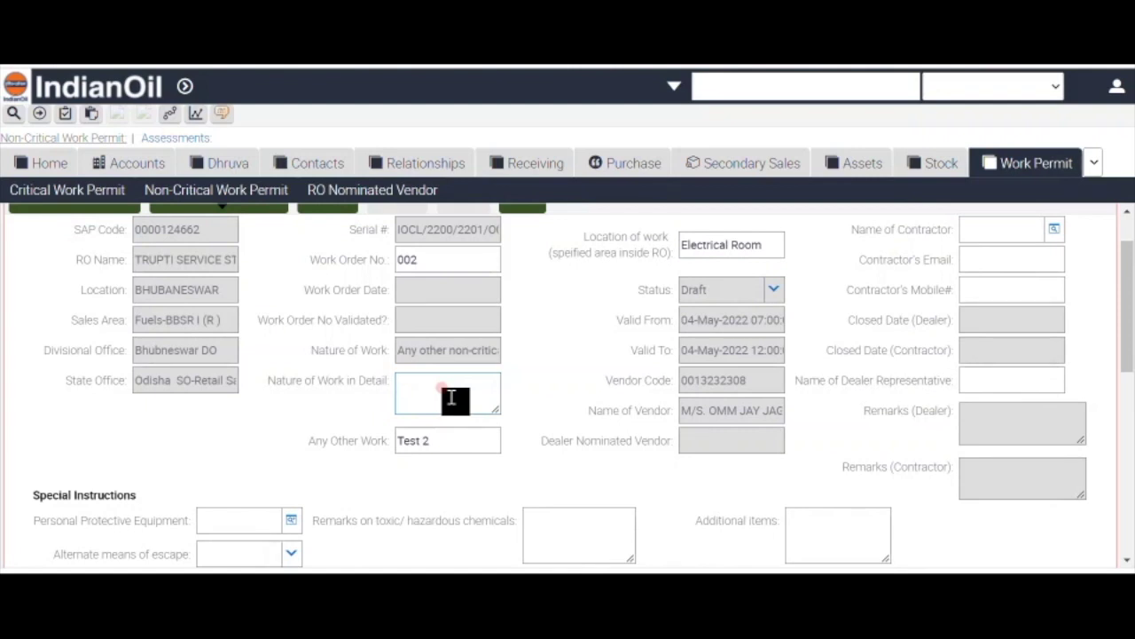
type("ctrical Repair")
Enter OMM JAY JAGADISH ENTERPRISES as the contractor name and fill in the contractor's email from the Notepad notes.
scroll(930, 206, "up", 2)
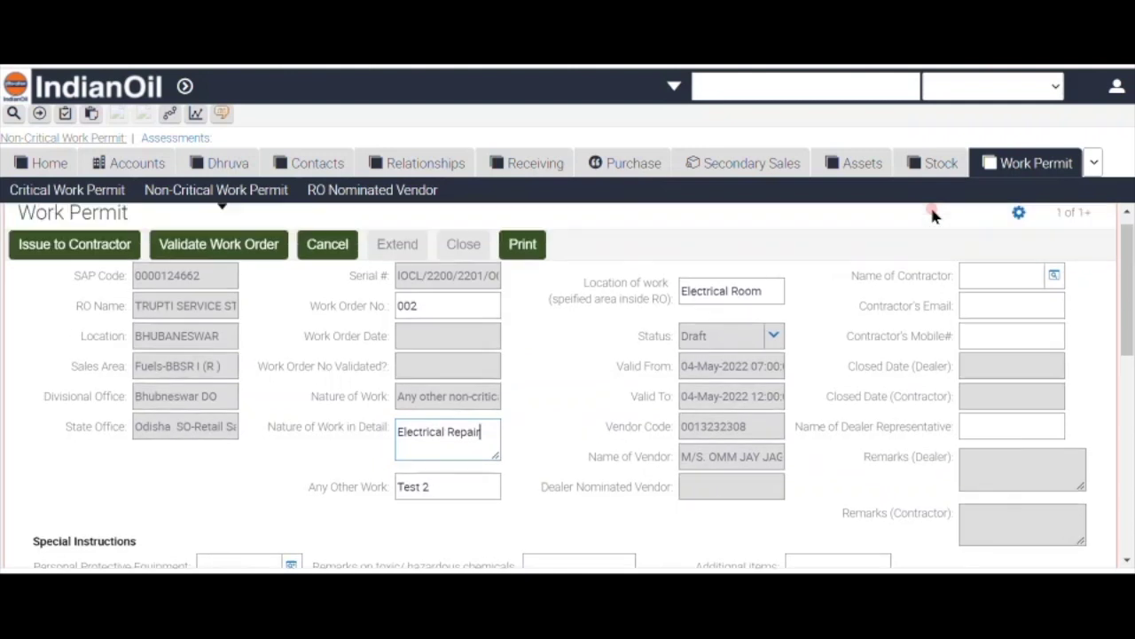
left_click(1055, 294)
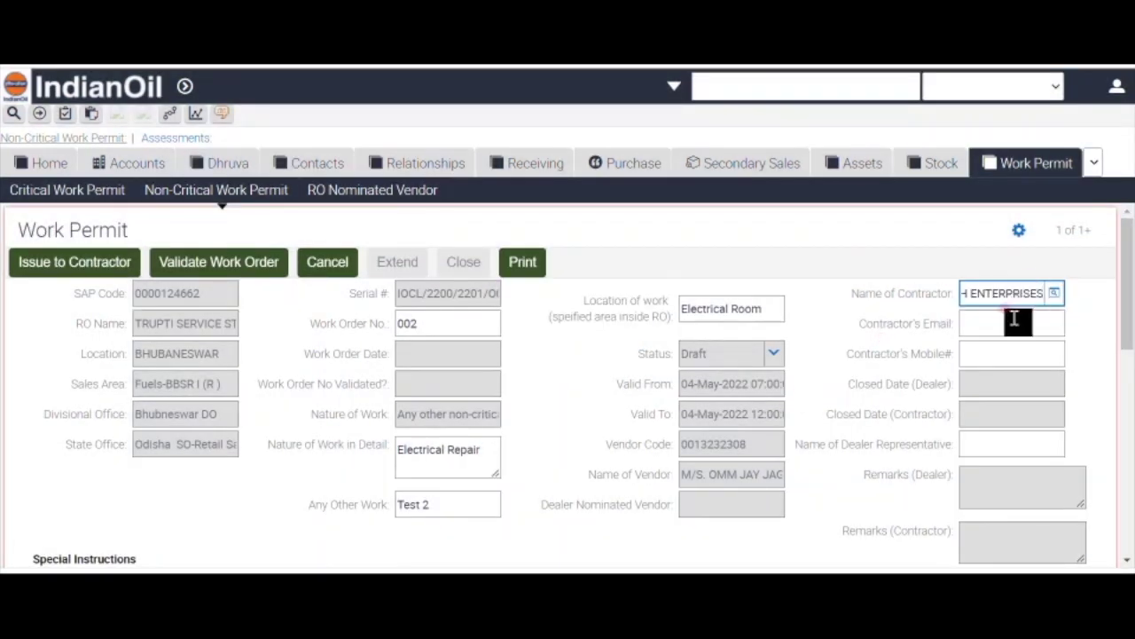
left_click(1009, 325)
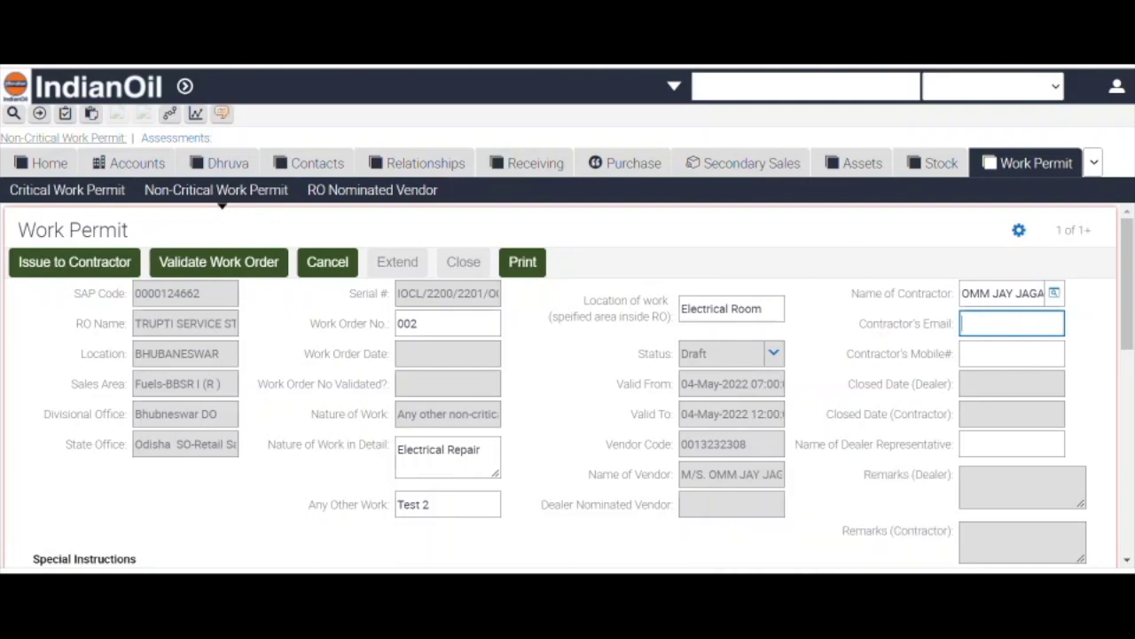
left_click(827, 475)
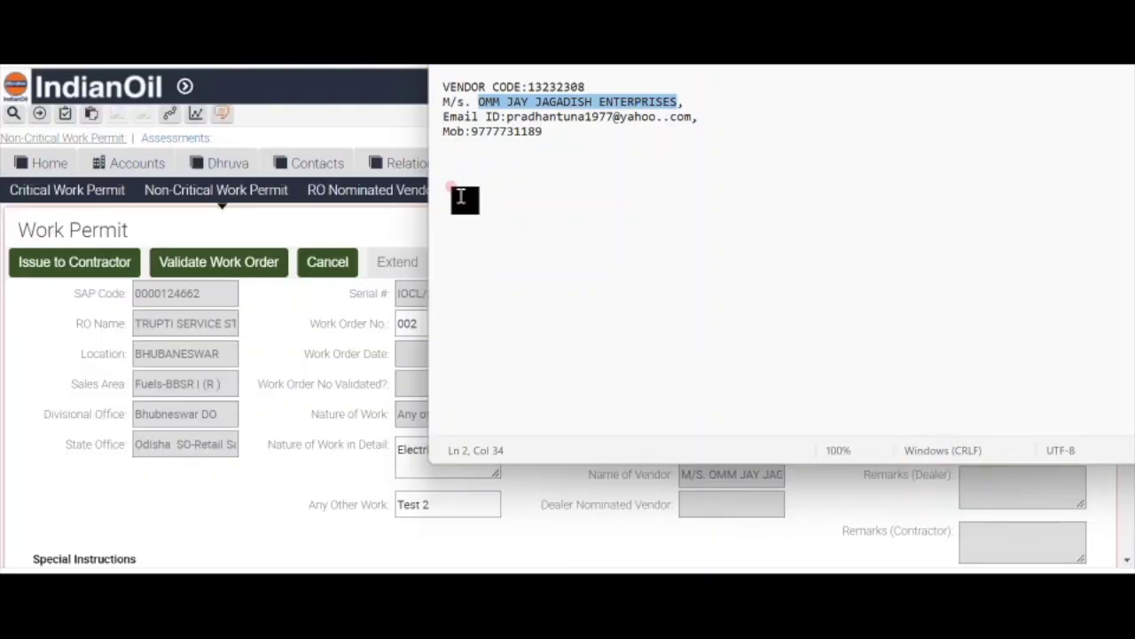
left_click(505, 118)
left_click_drag(507, 120, 656, 118)
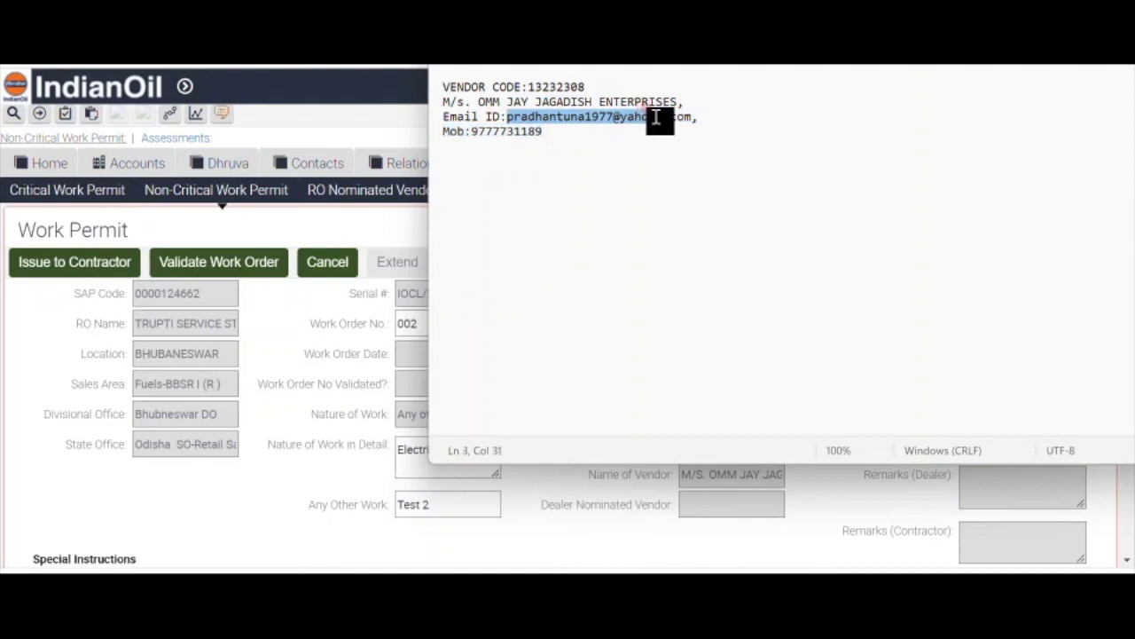
left_click(295, 380)
left_click(983, 324)
key("ctrl+v")
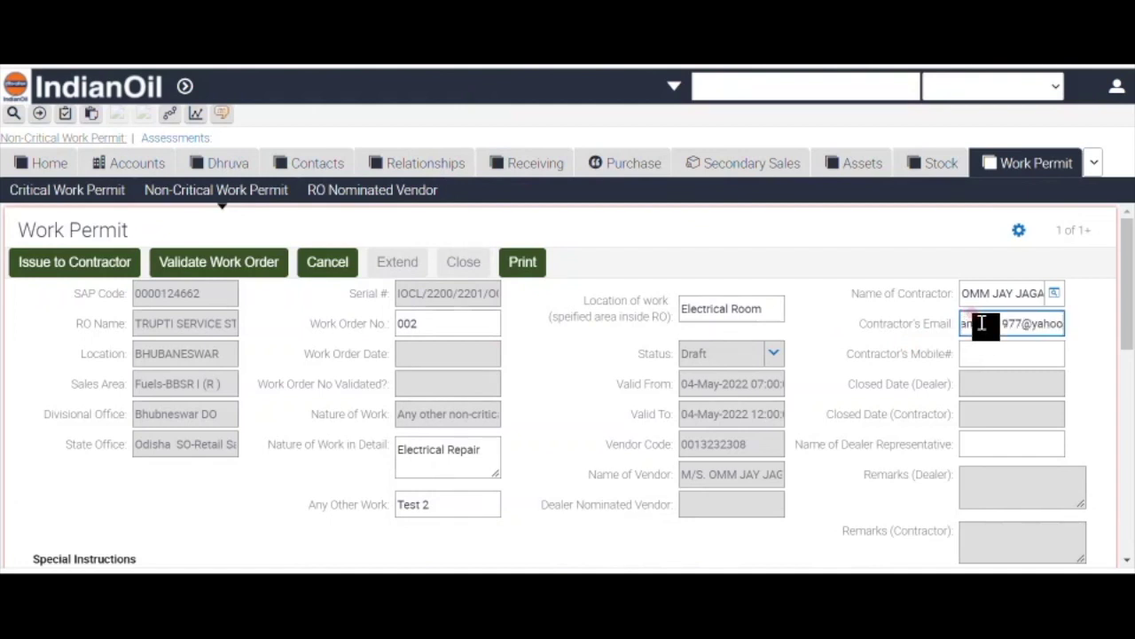
type(".com")
Copy the contractor's mobile number from Notepad into the permit's contractor mobile field.
left_click(985, 354)
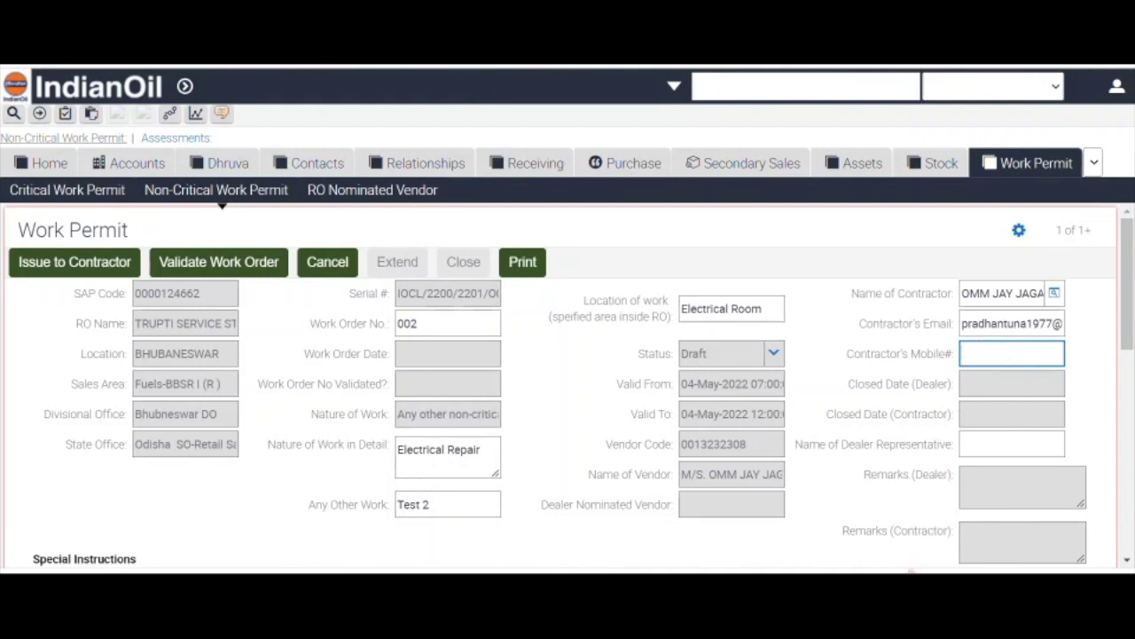
left_click(861, 502)
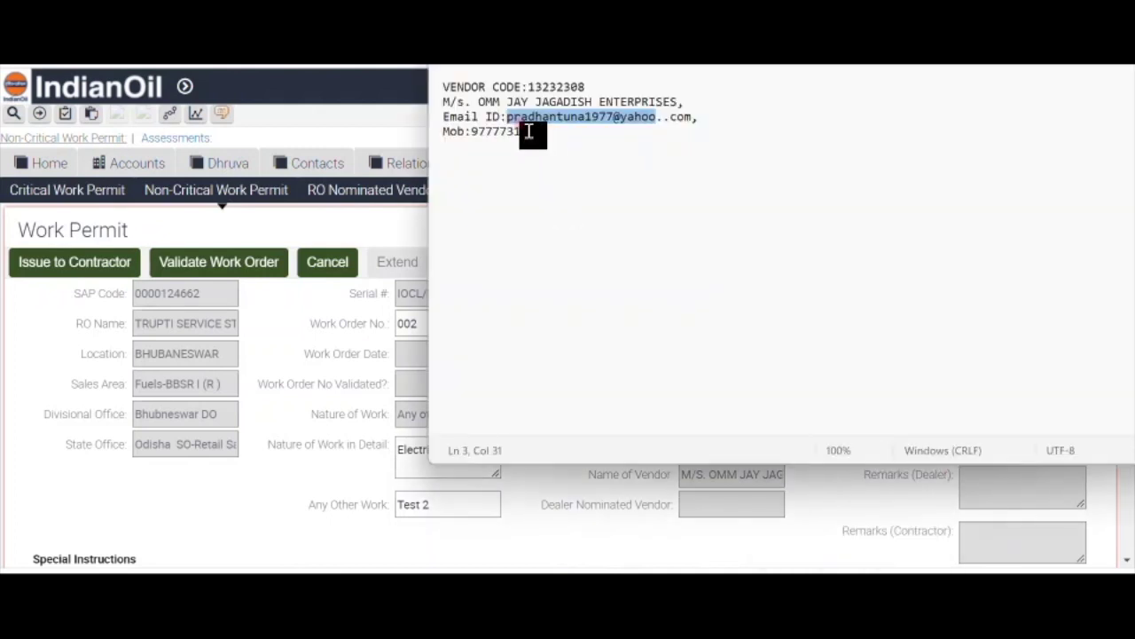
left_click_drag(542, 131, 471, 132)
key("ctrl+c")
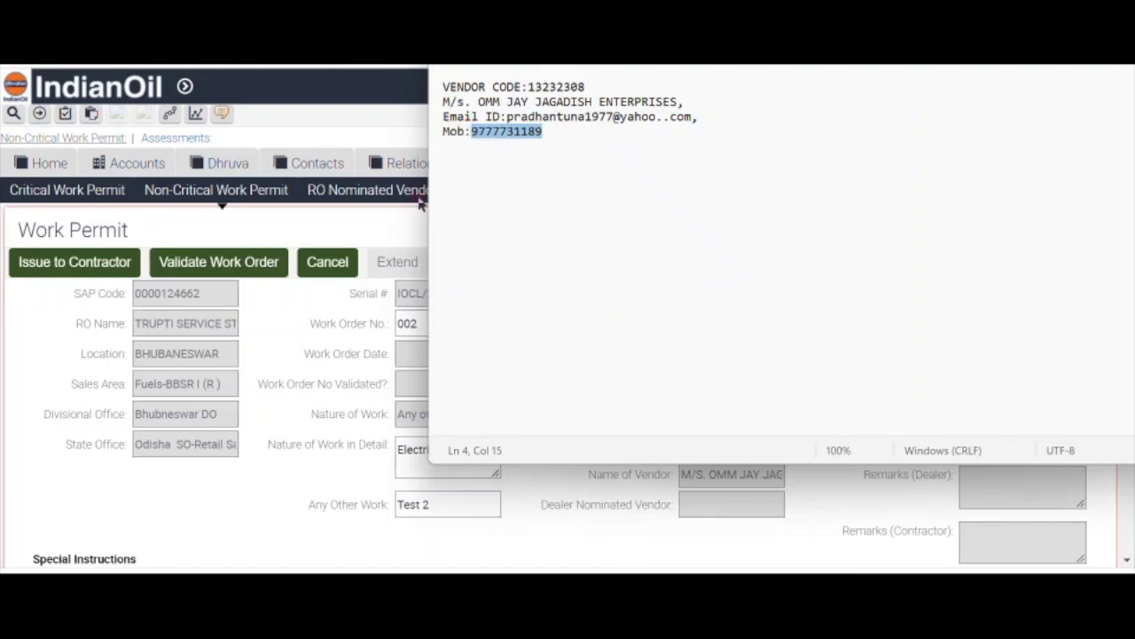
left_click(299, 331)
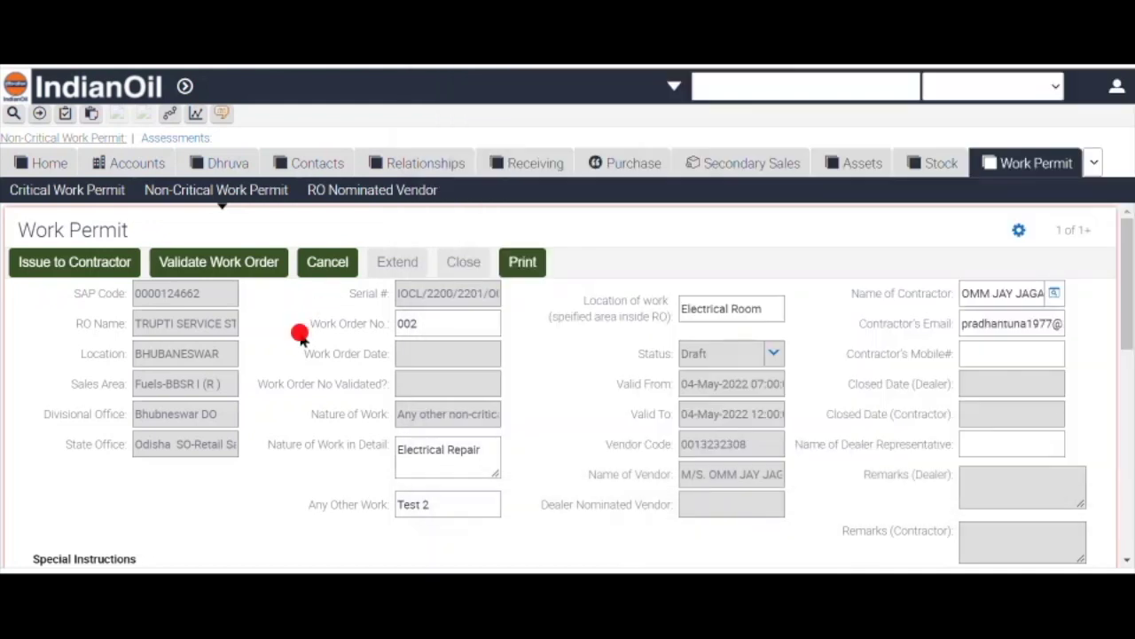
left_click(991, 353)
key("ctrl+v")
Complete the special instructions with "Nil" for hazardous chemical remarks and additional items, and Available for alternate means of escape.
scroll(1000, 361, "down", 3)
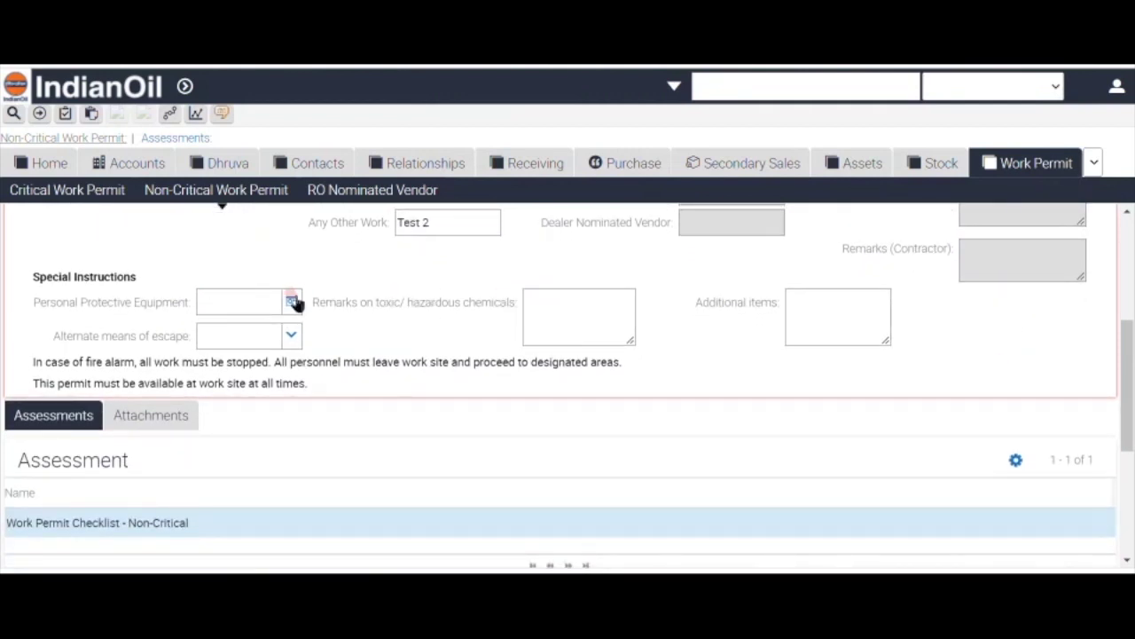
left_click(550, 321)
type("Nil")
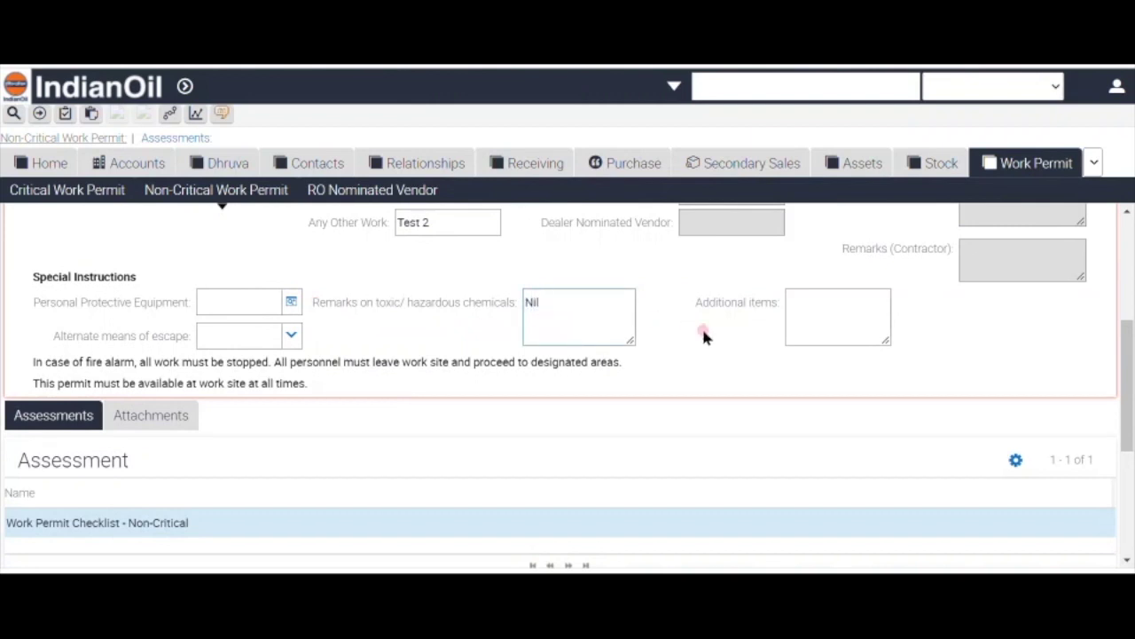
left_click(860, 310)
type("Nil")
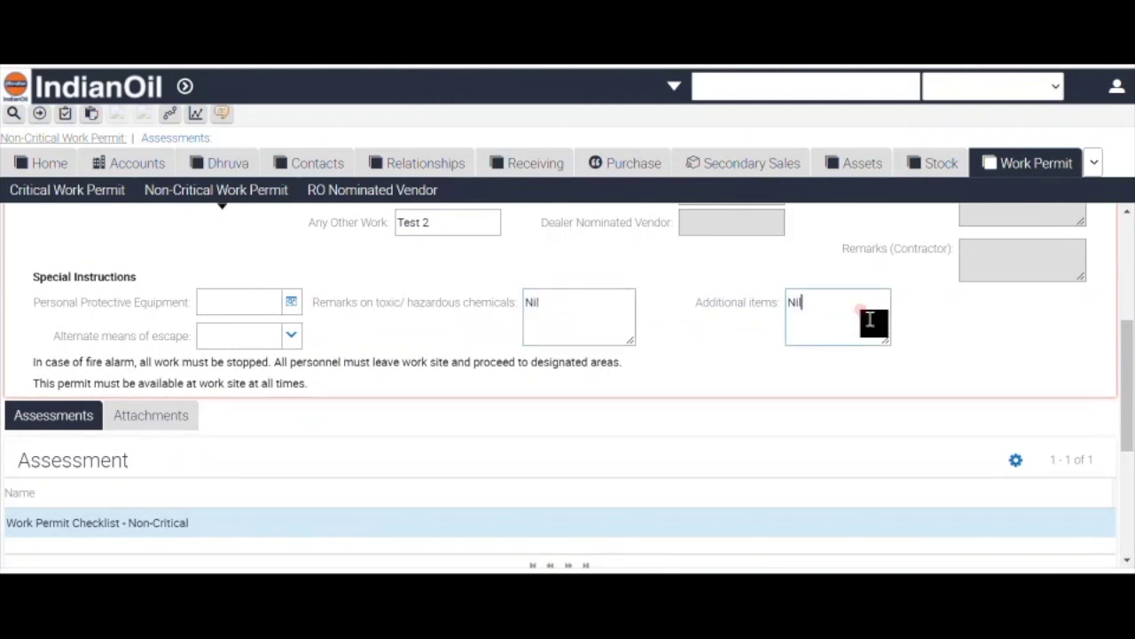
left_click(285, 337)
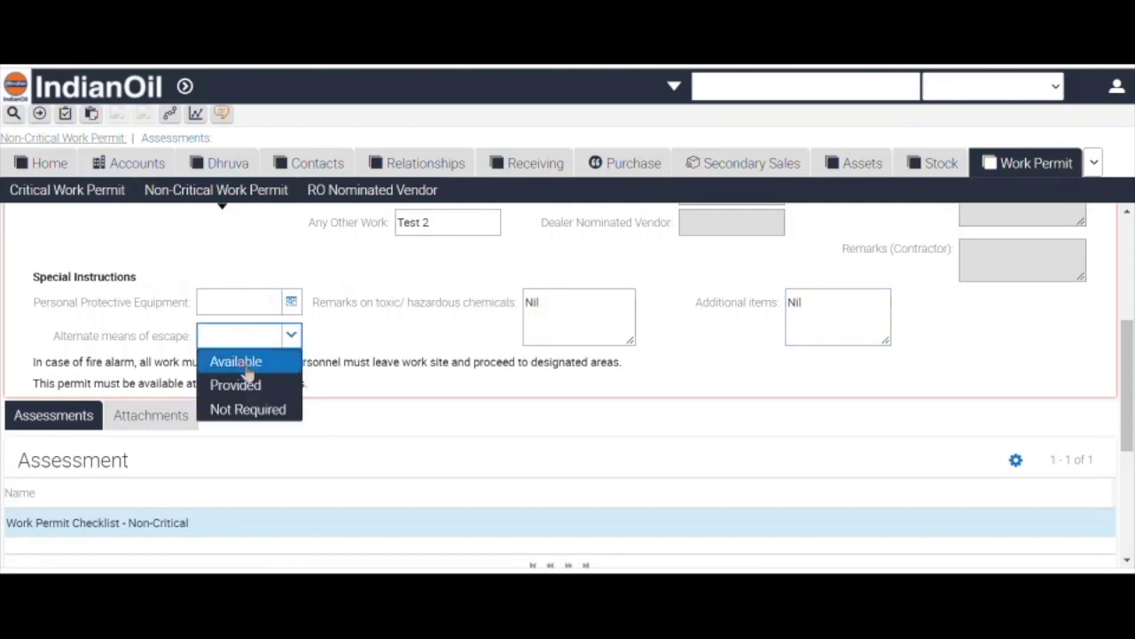
left_click(238, 358)
Mark the first two checklist items, equipment or work area inspected and surrounding area checked, as Done.
scroll(232, 389, "down", 3)
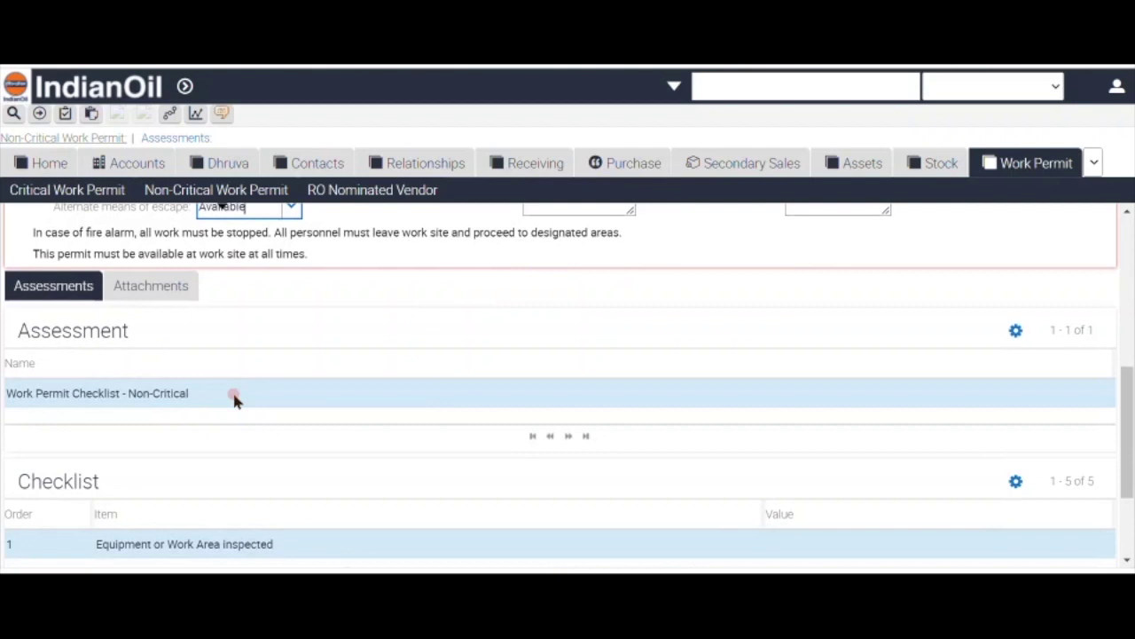
scroll(234, 399, "down", 3)
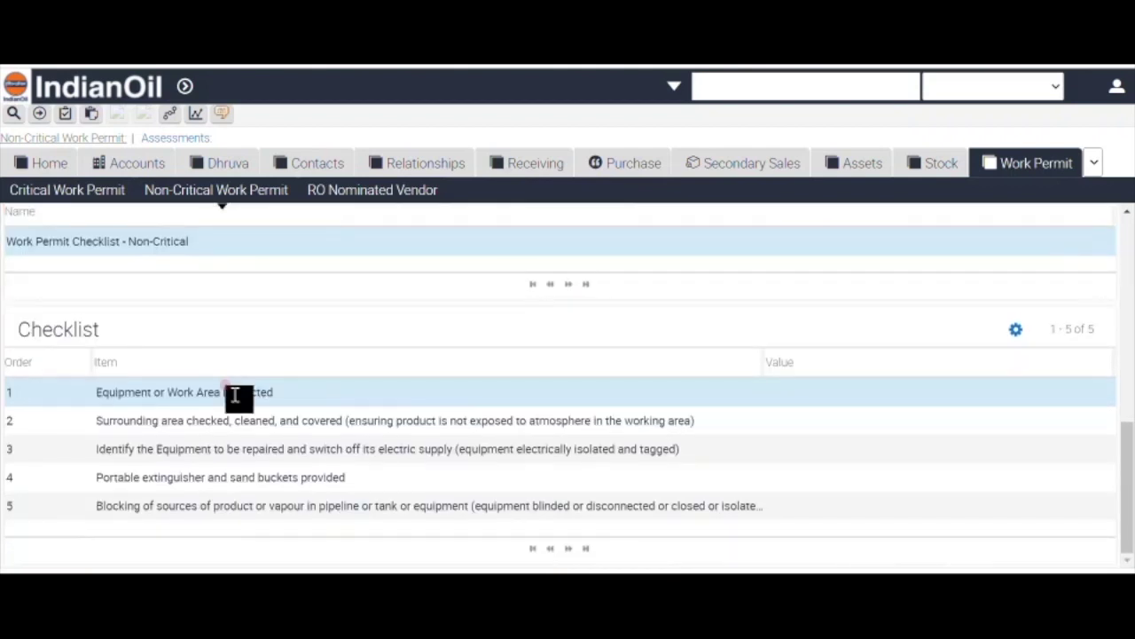
left_click(810, 395)
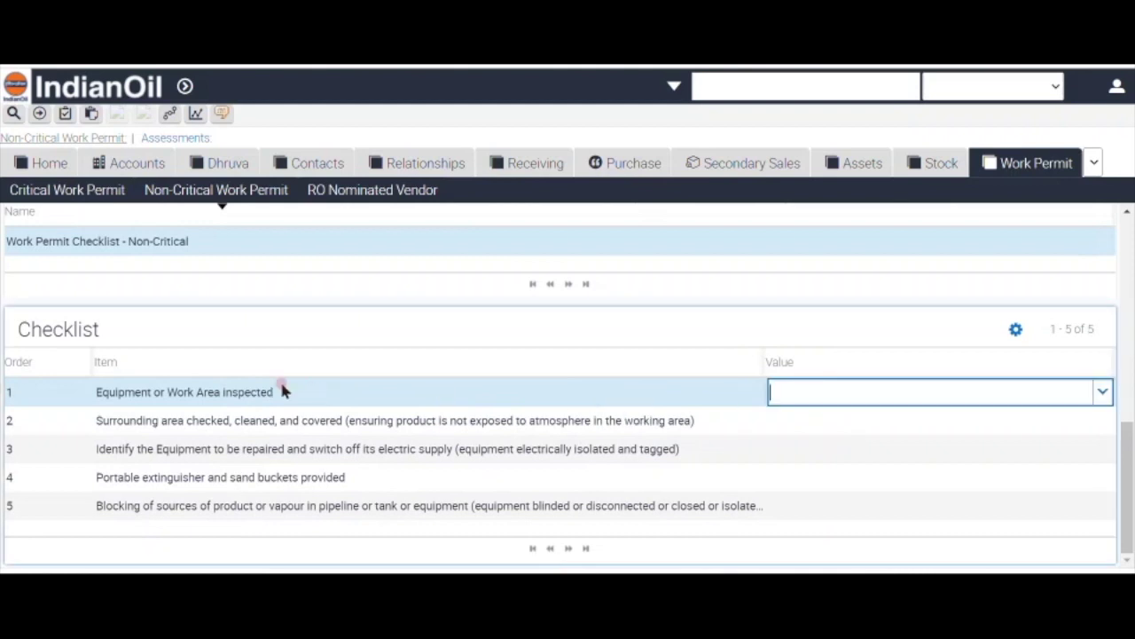
left_click(1102, 393)
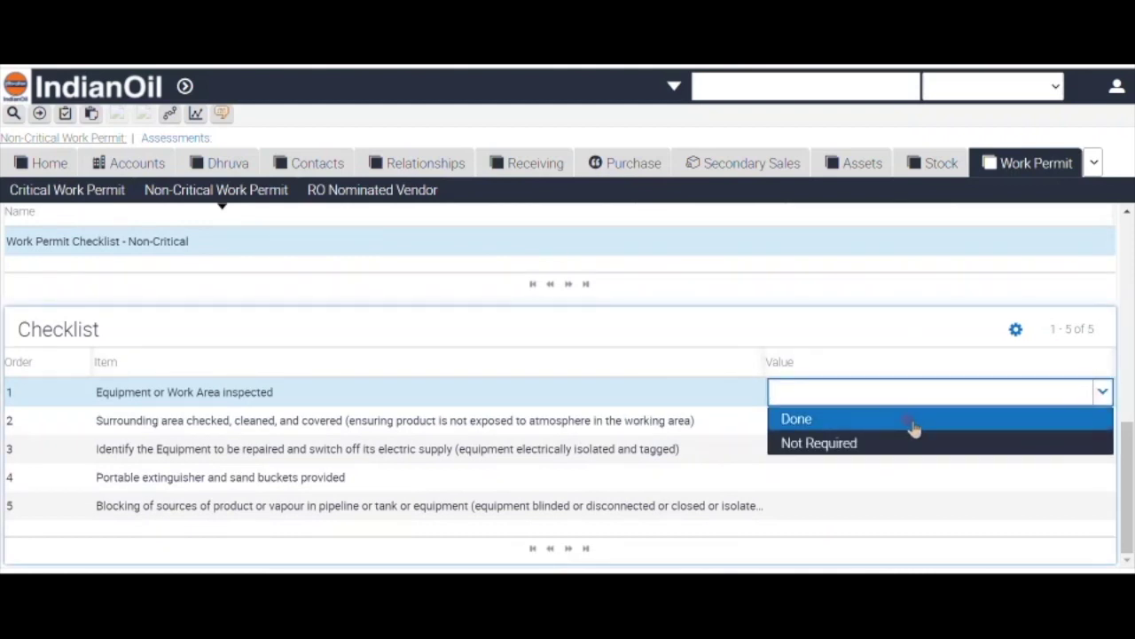
left_click(912, 422)
left_click(892, 422)
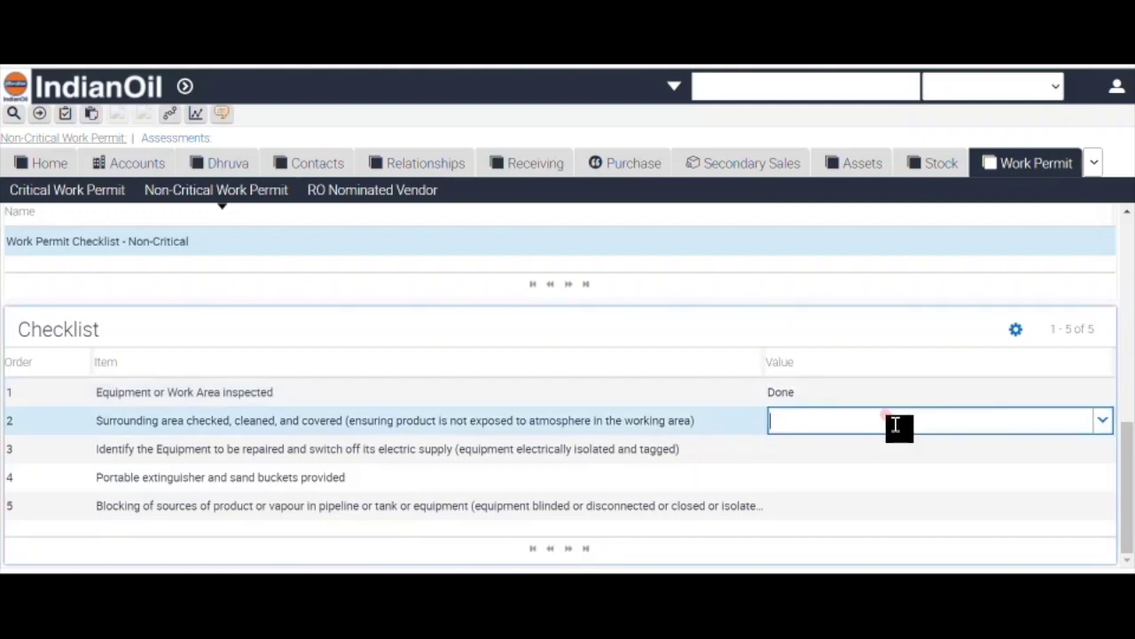
left_click(1098, 421)
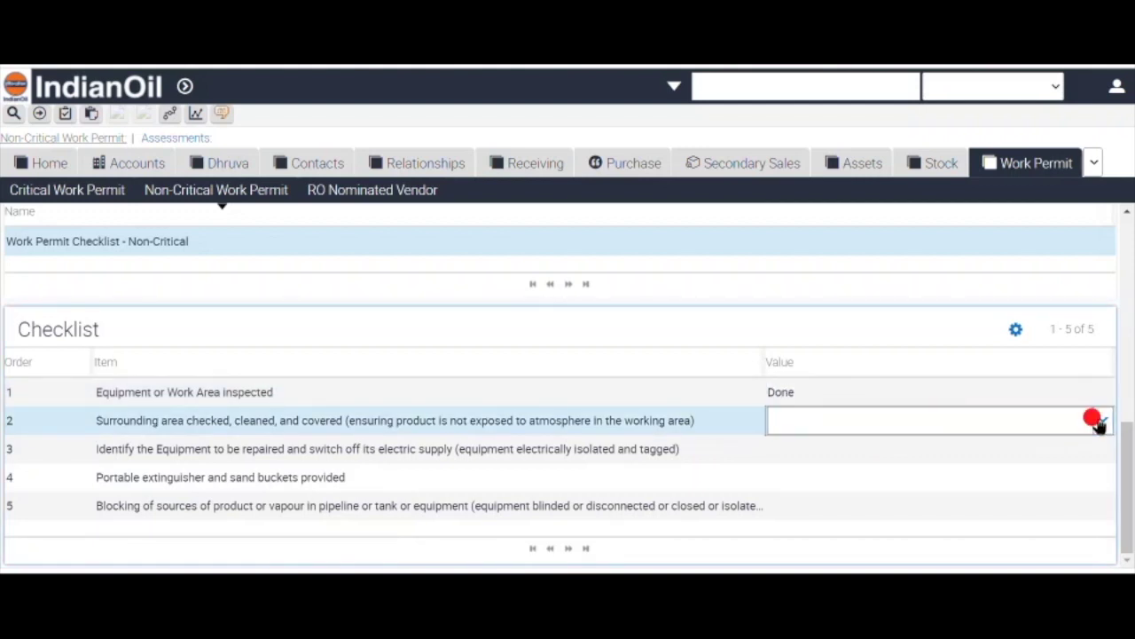
left_click(929, 453)
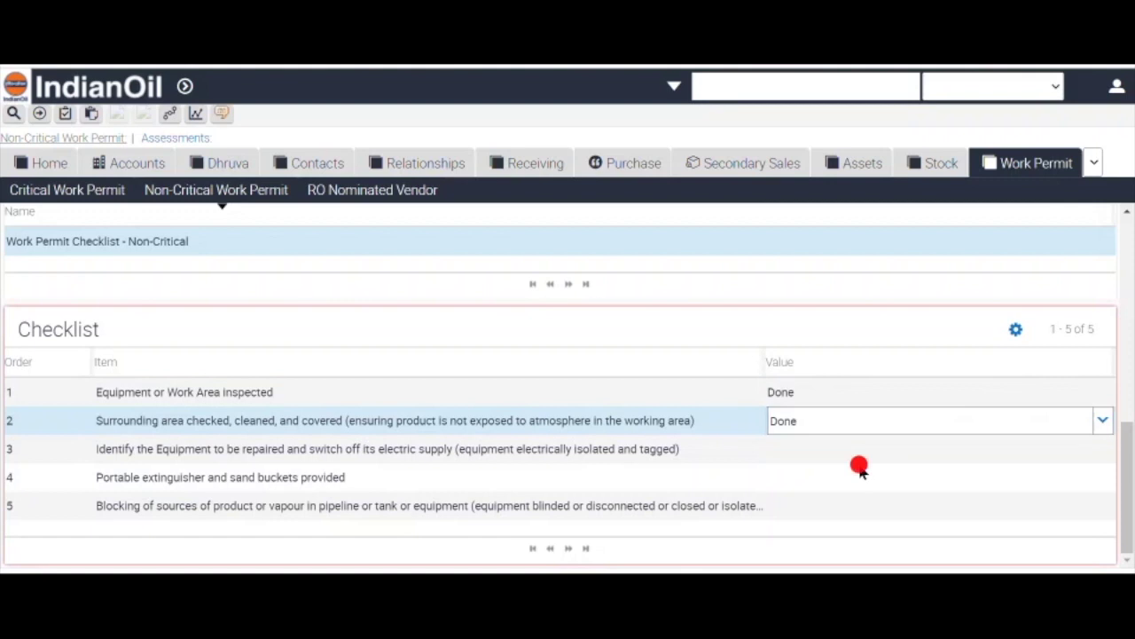
Mark the remaining checklist items on electrical isolation, portable extinguisher and sand buckets, and blocking of product sources as Done.
left_click(872, 465)
left_click(874, 452)
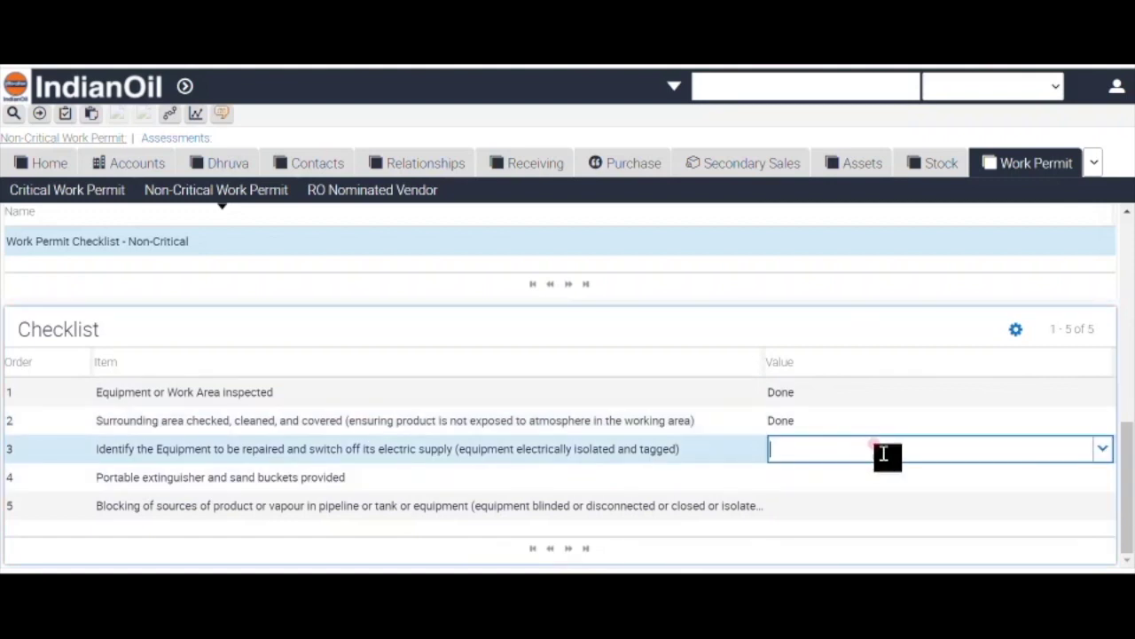
left_click(1100, 449)
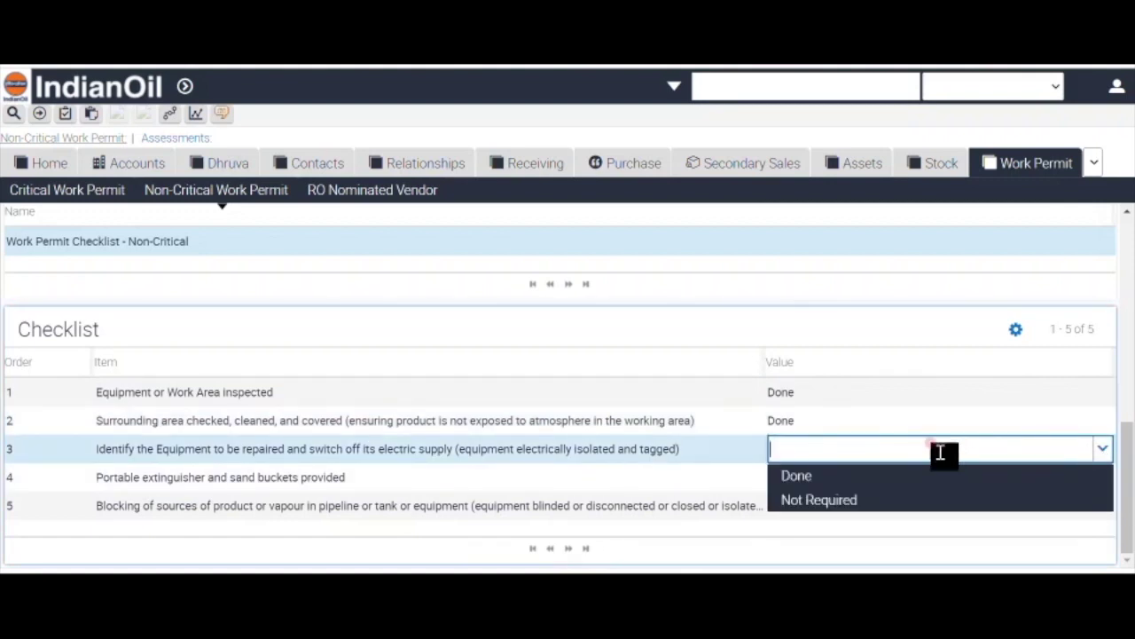
left_click(888, 485)
left_click(857, 492)
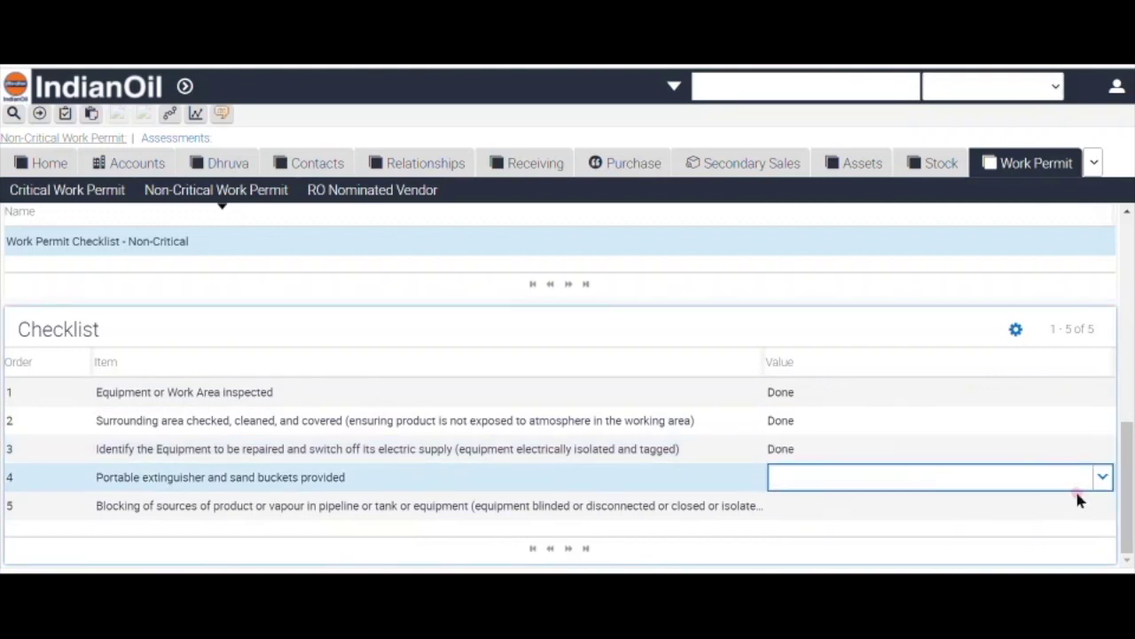
left_click(1096, 476)
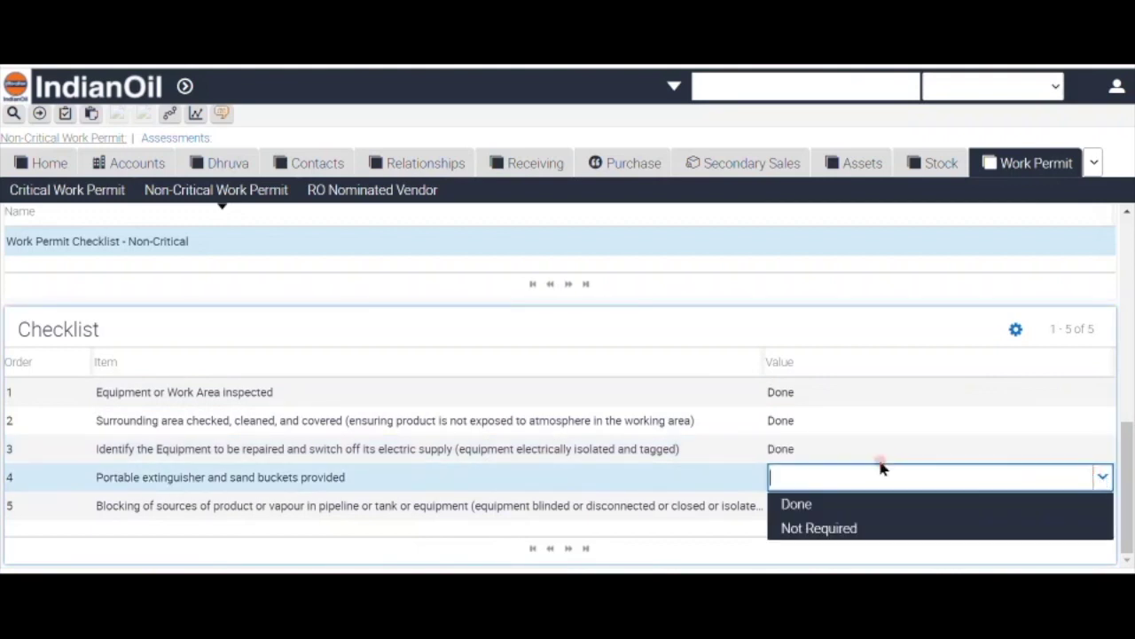
left_click(826, 505)
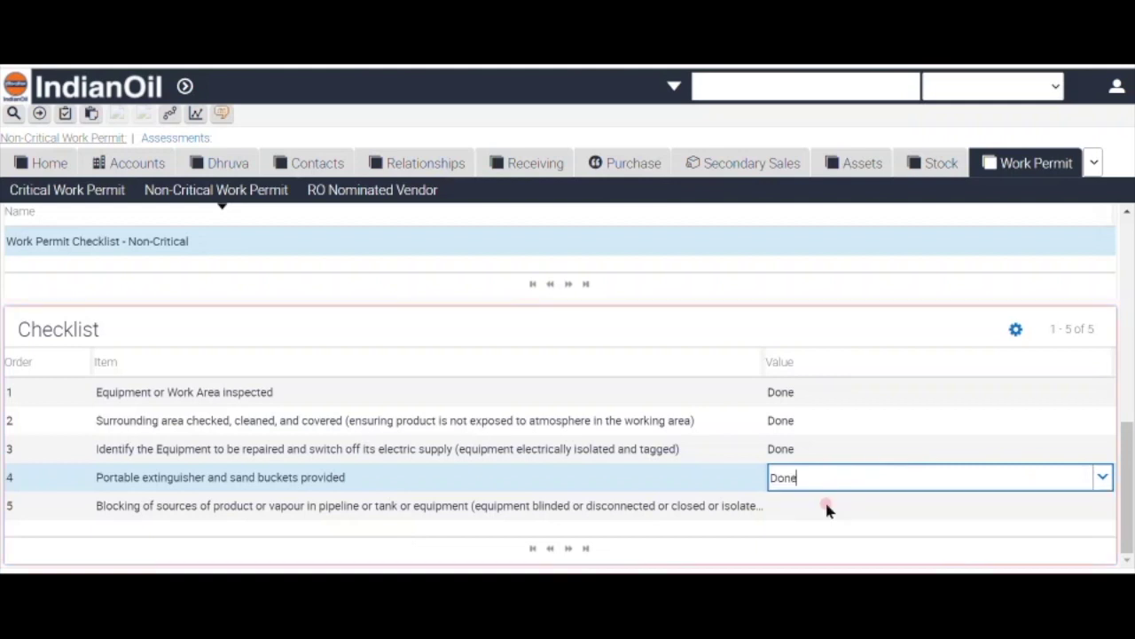
left_click(848, 500)
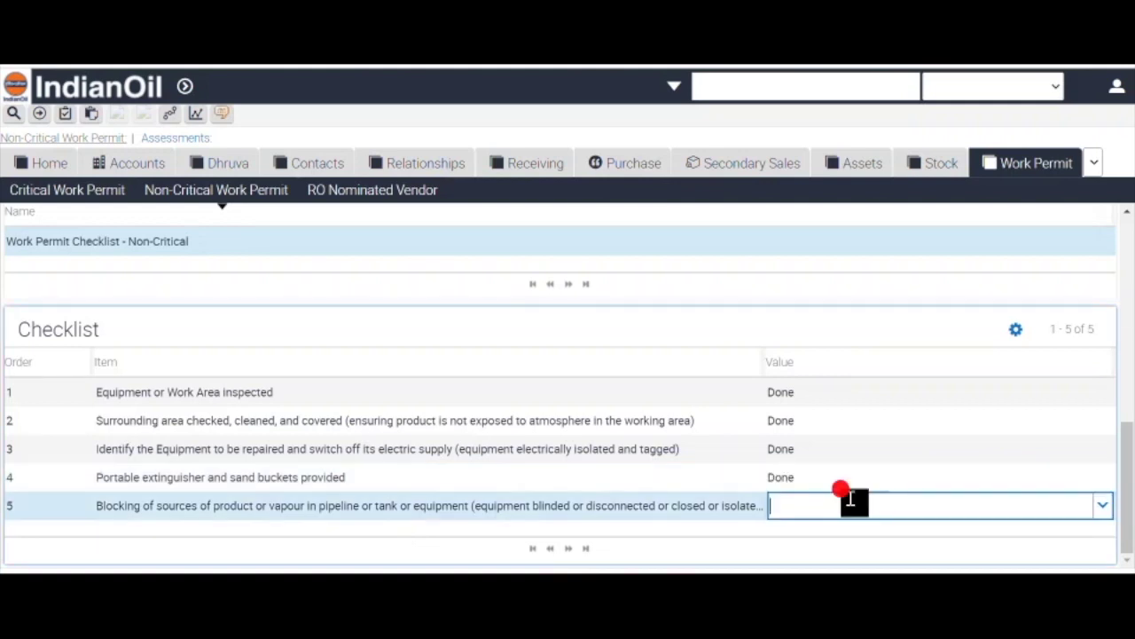
left_click(1102, 505)
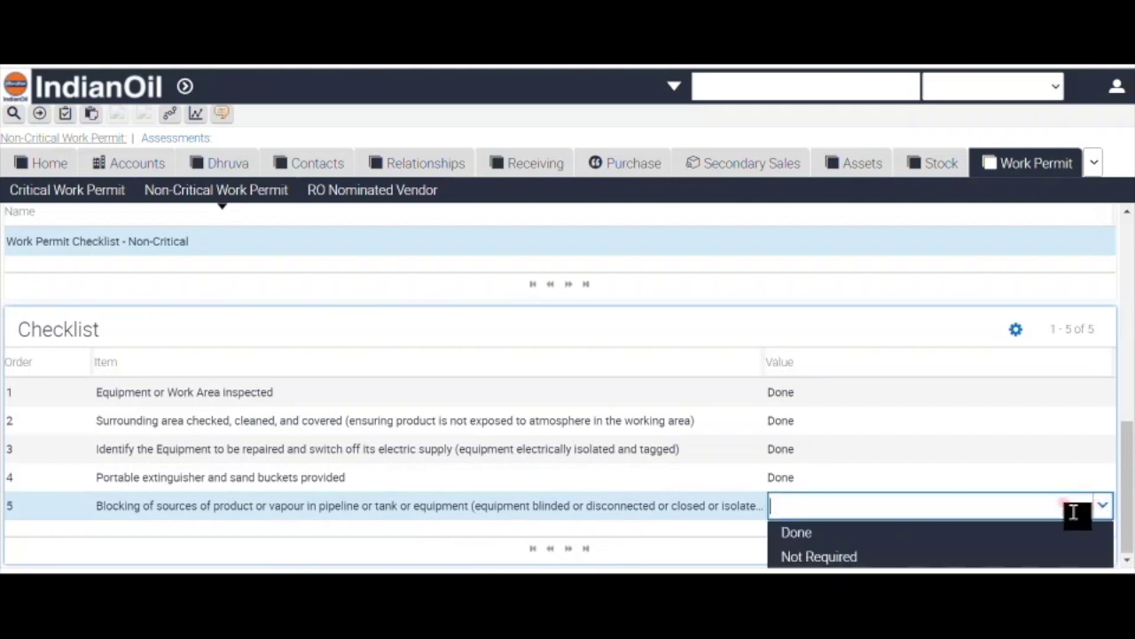
left_click(981, 537)
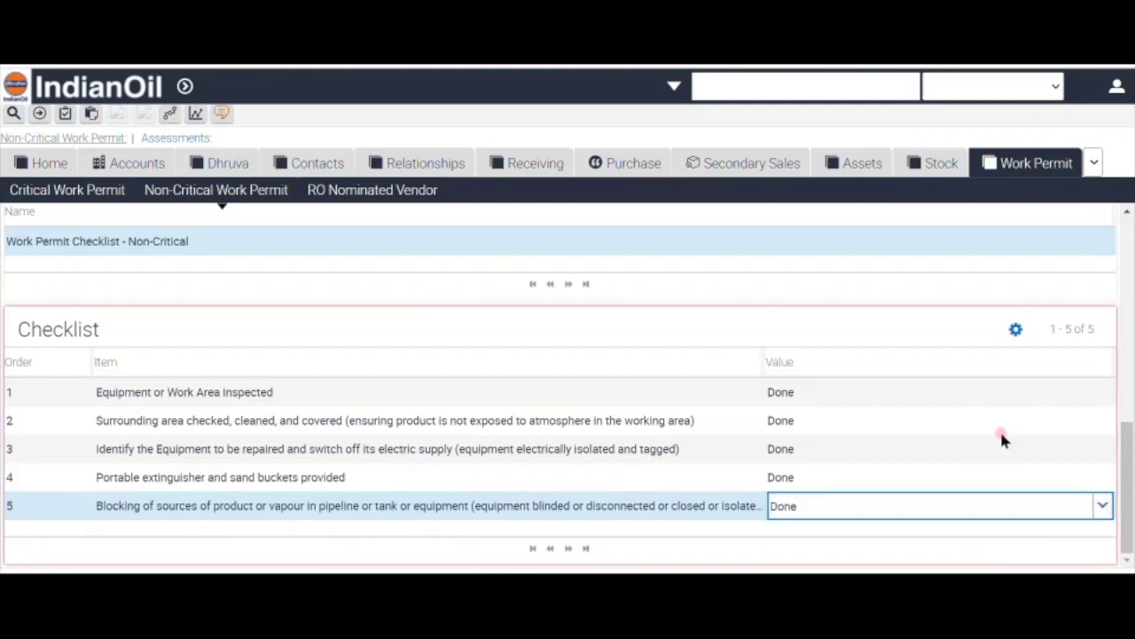
Fill in the name of the dealer representative on the work permit form.
scroll(918, 401, "up", 2)
scroll(918, 401, "up", 3)
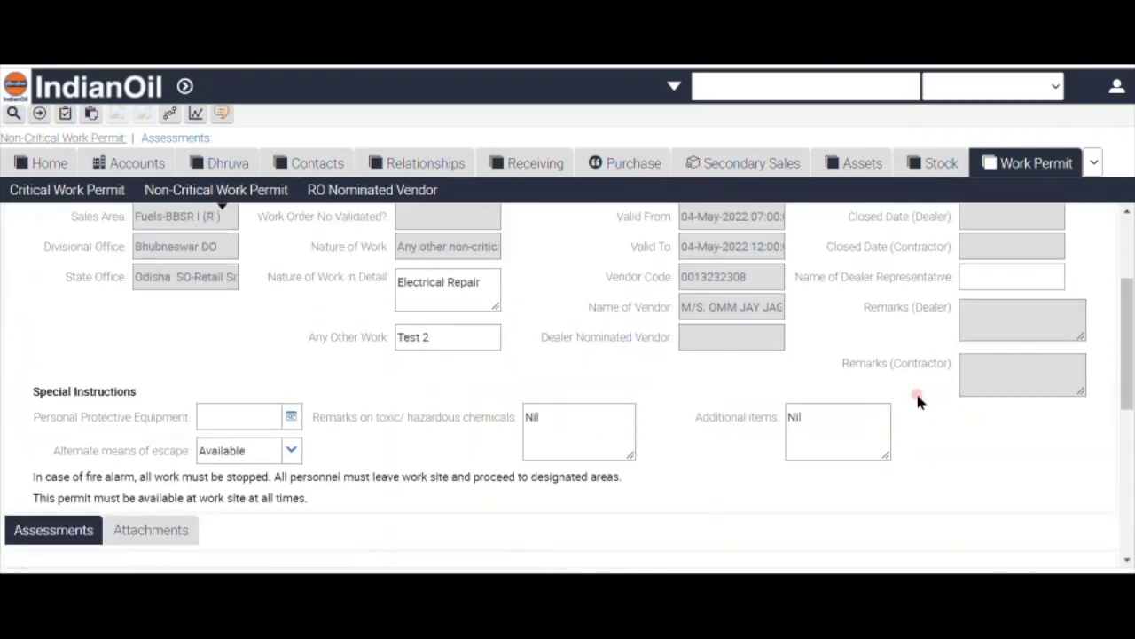
scroll(918, 401, "up", 1)
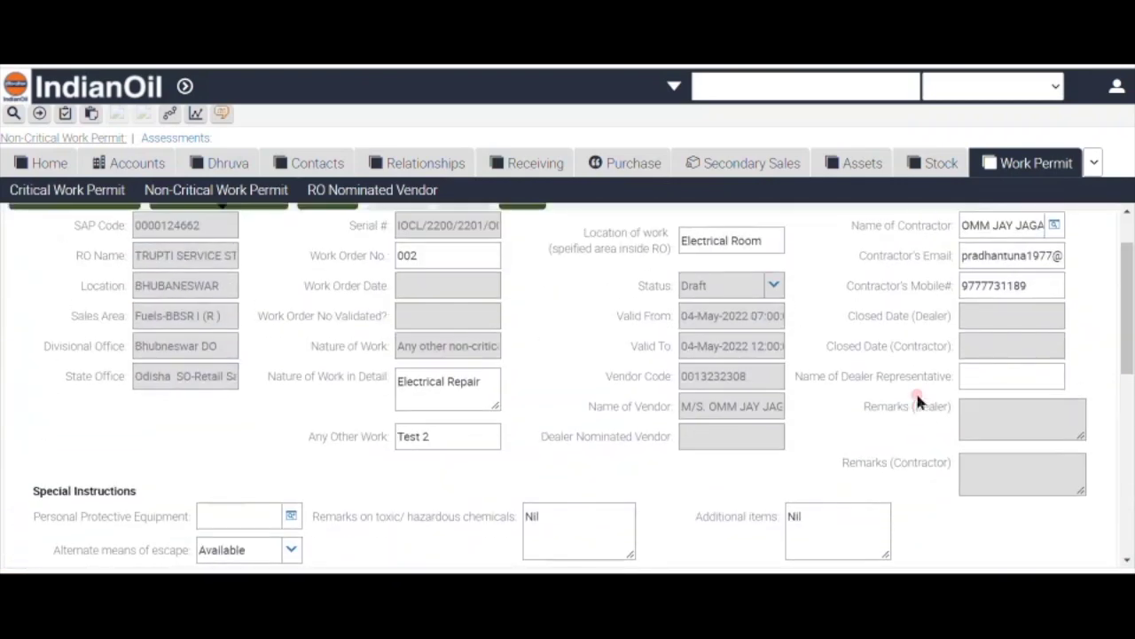
left_click(996, 379)
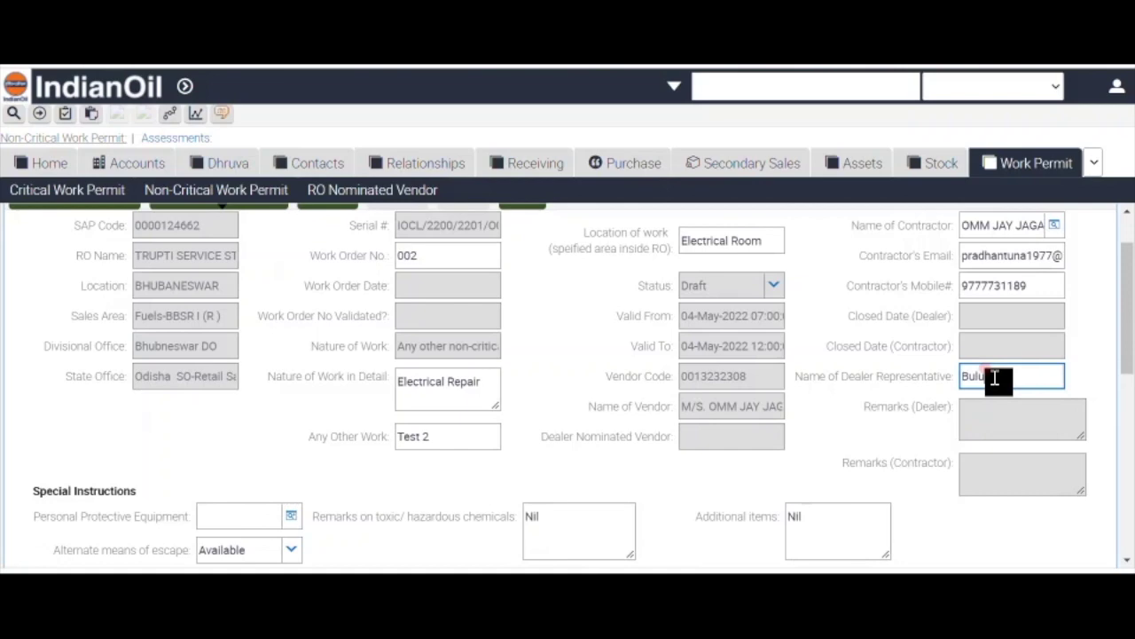
Check the filled-in permit and checklist, and try to issue the work permit to the contractor.
scroll(871, 383, "up", 1)
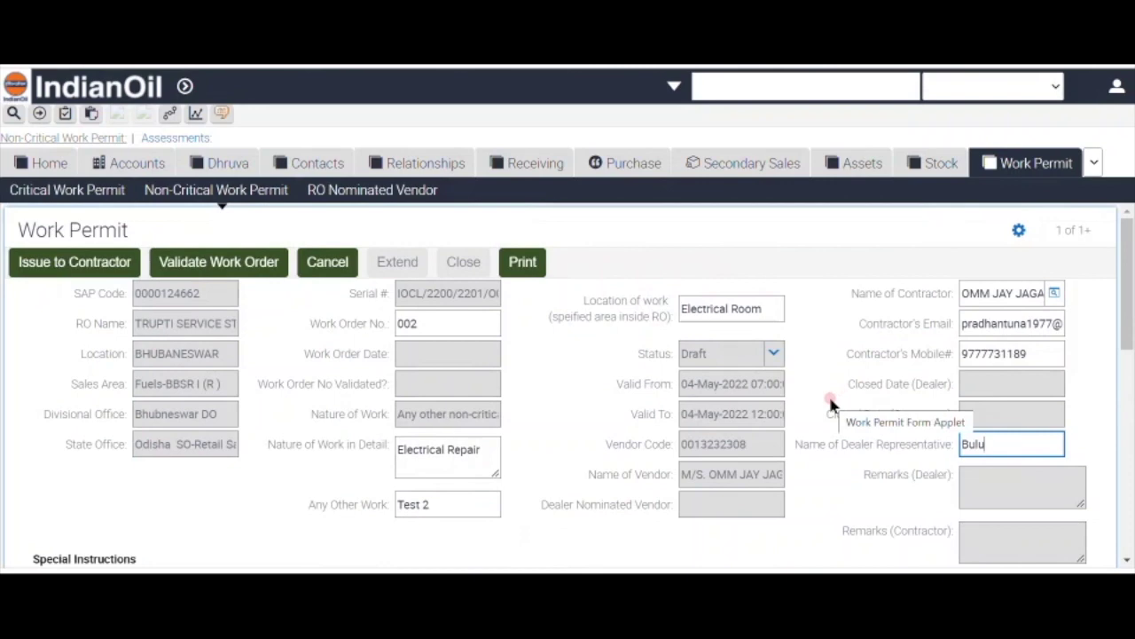
scroll(830, 401, "down", 3)
scroll(830, 401, "down", 4)
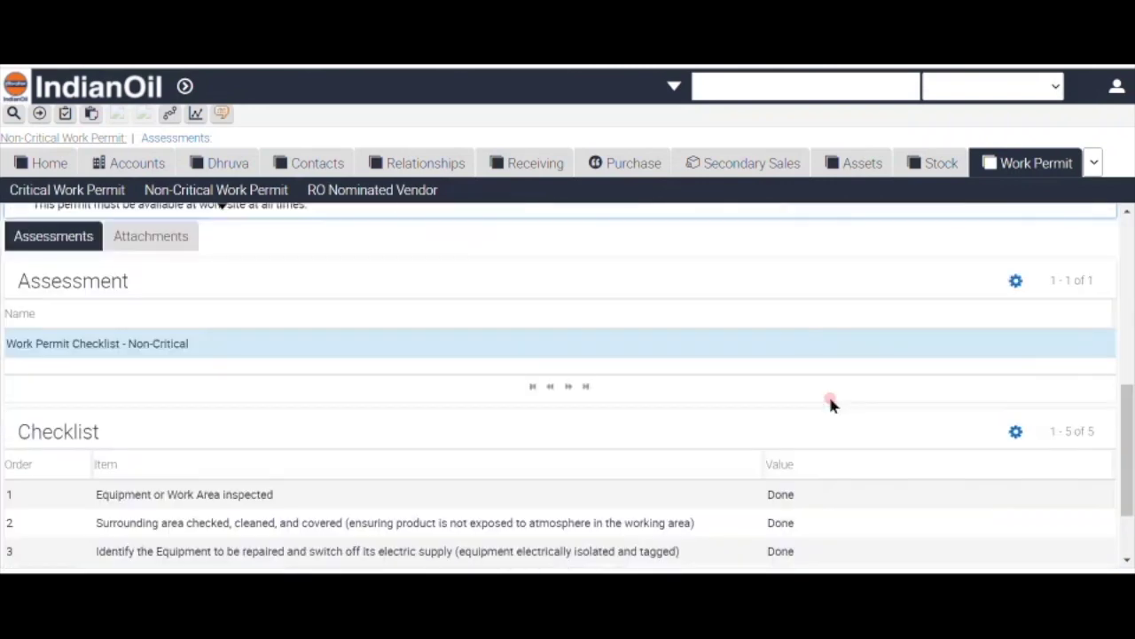
scroll(830, 402, "up", 2)
scroll(831, 402, "up", 5)
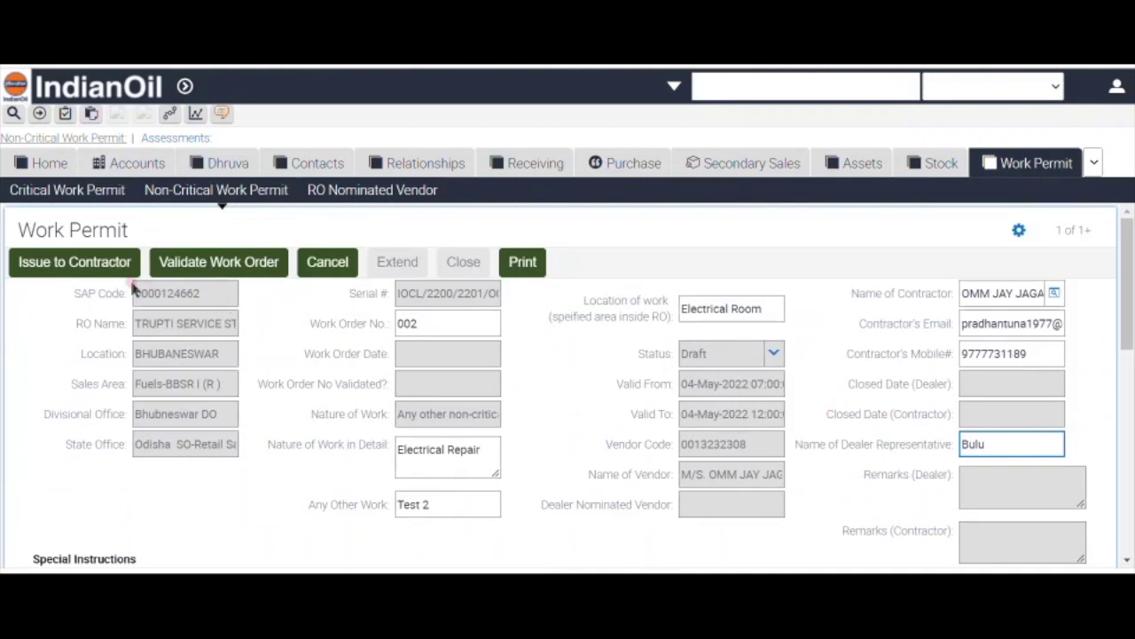
left_click(70, 265)
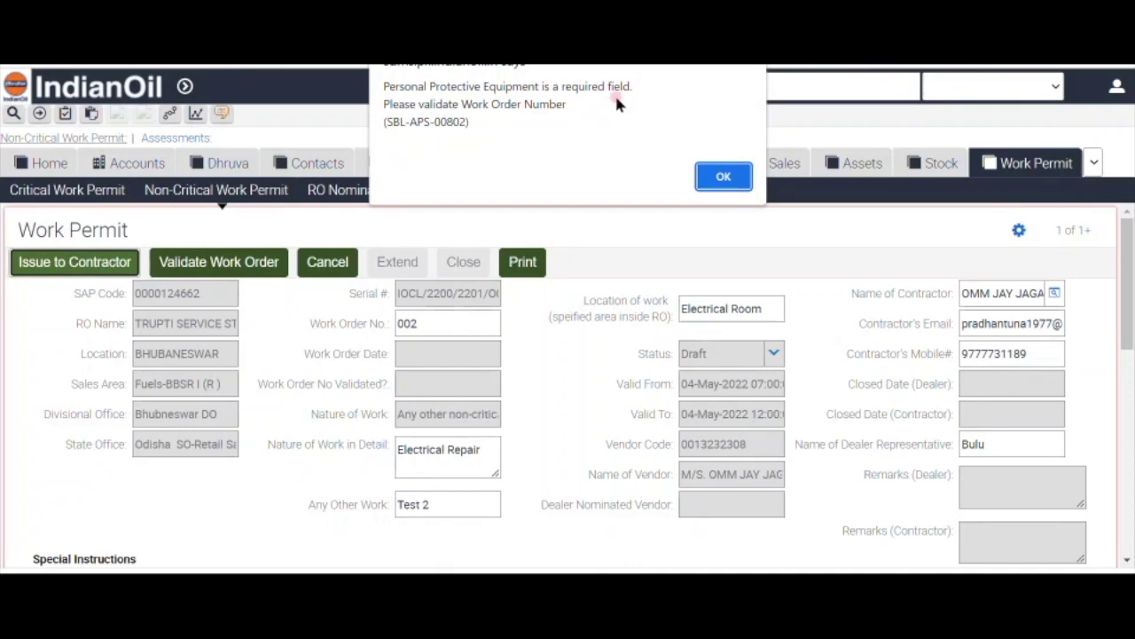
left_click(723, 176)
Add Safety Helmet and Safety Shoes as the personal protective equipment in the special instructions.
scroll(562, 359, "down", 4)
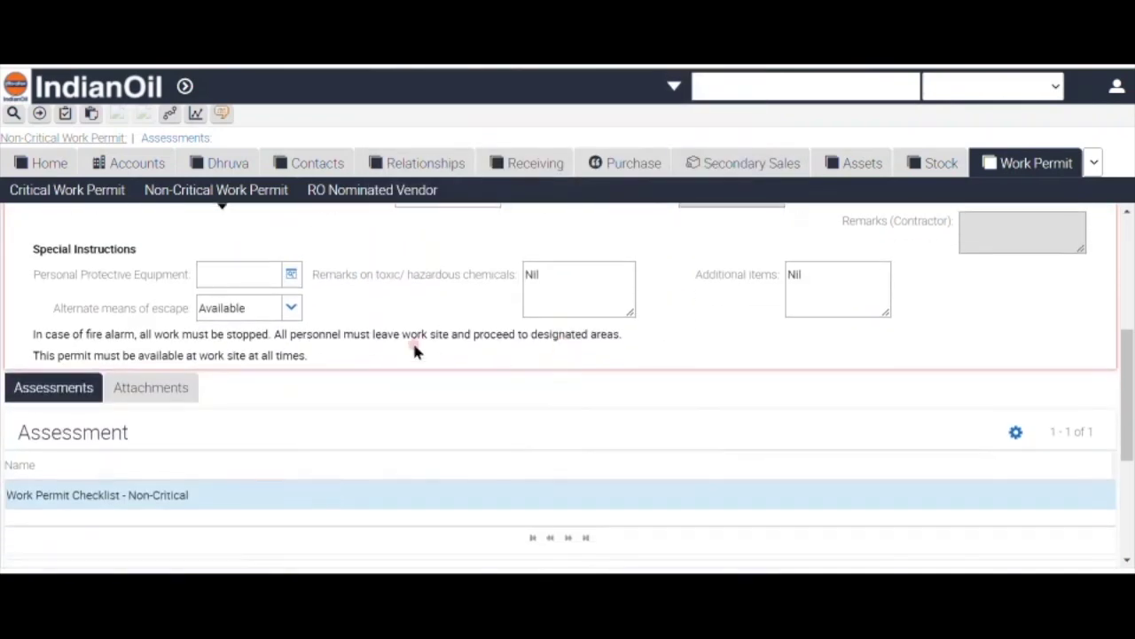
left_click(291, 276)
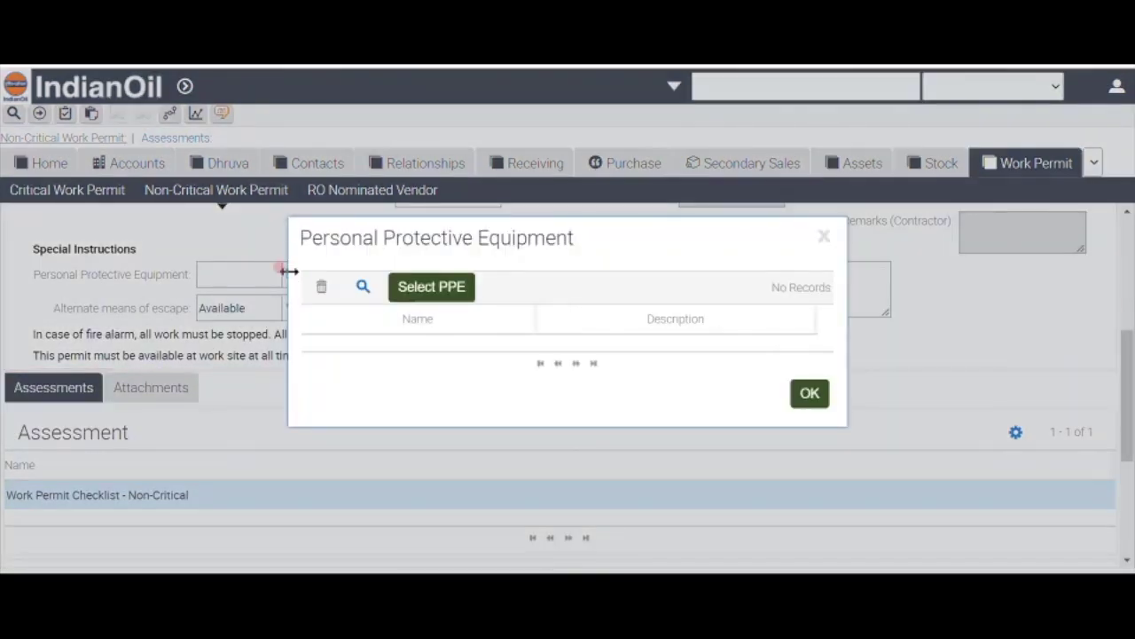
left_click(431, 285)
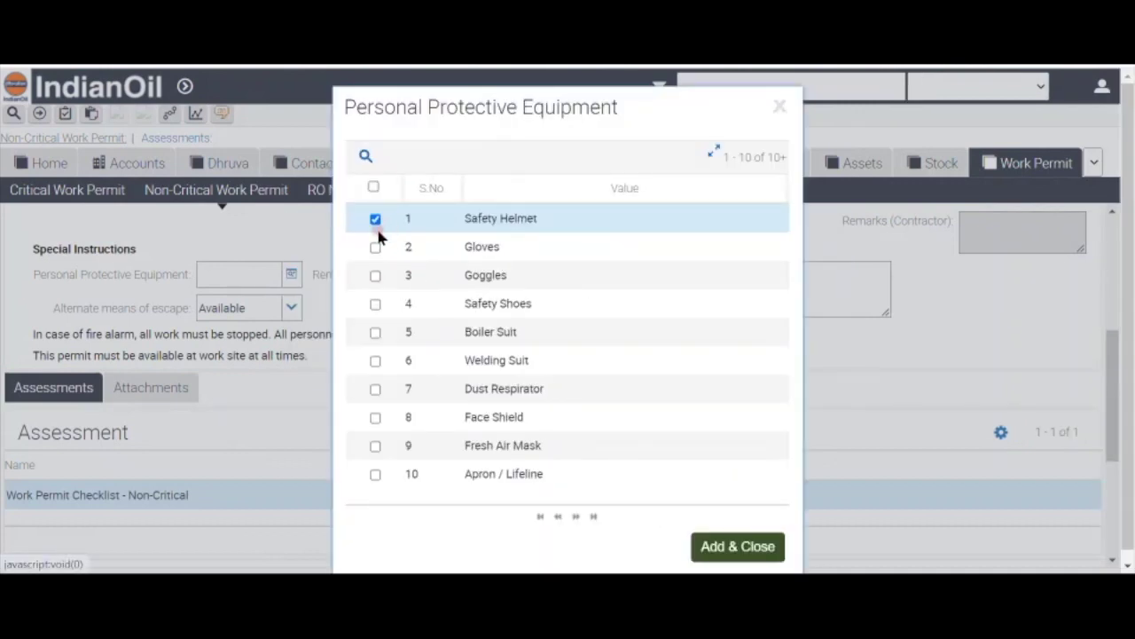
left_click(375, 303)
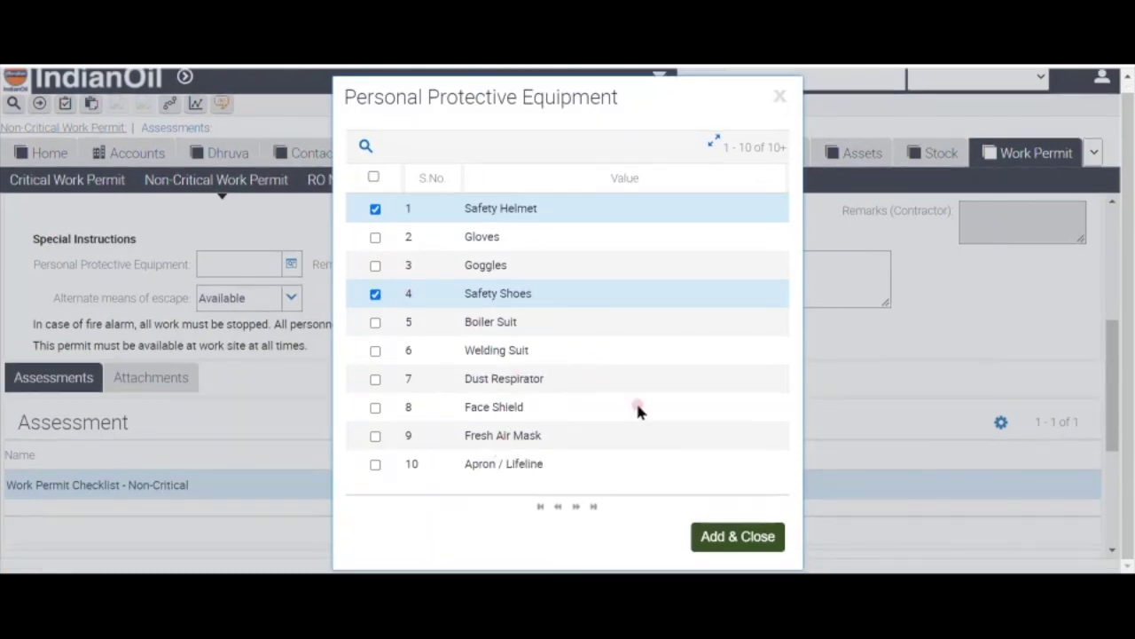
left_click(741, 537)
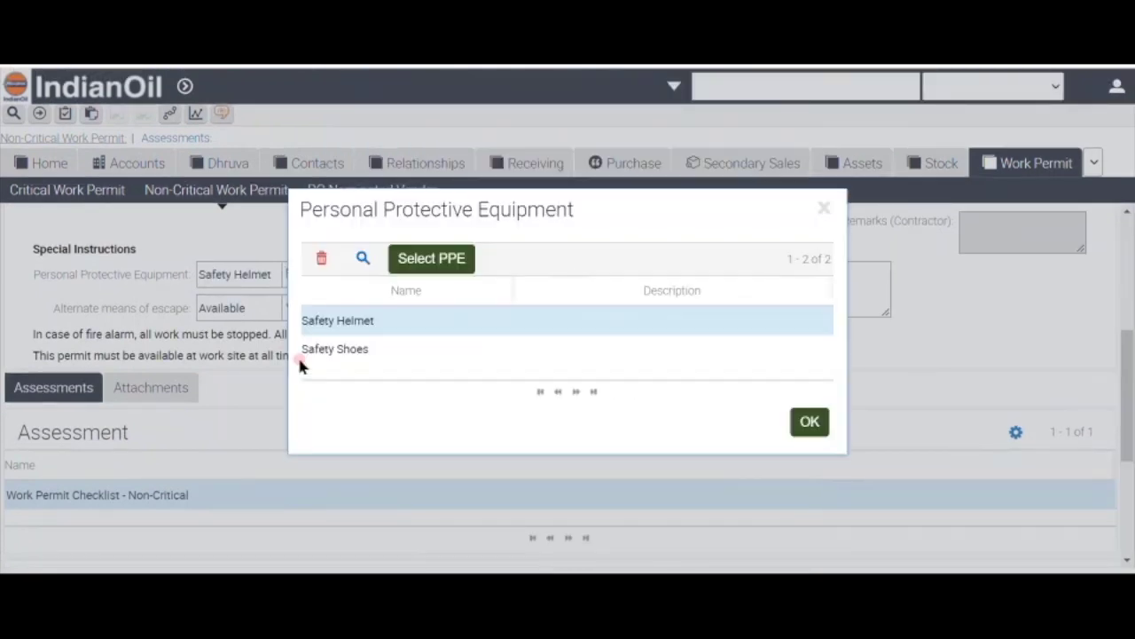
left_click(813, 429)
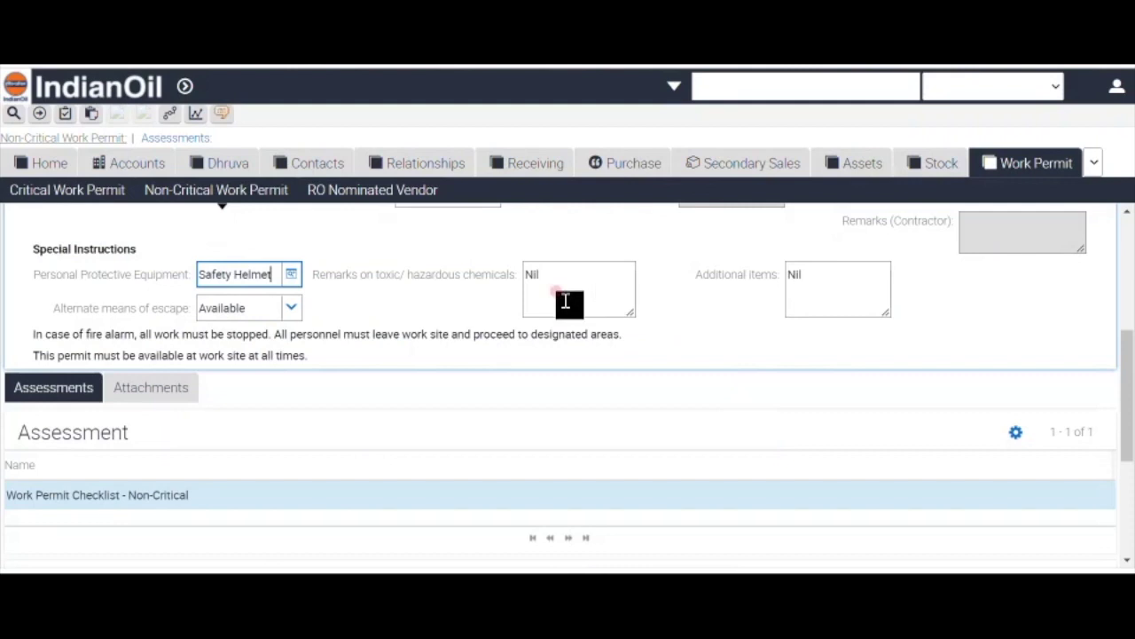
Validate the work order number and issue the work permit to the contractor.
left_click(413, 327)
left_click(222, 261)
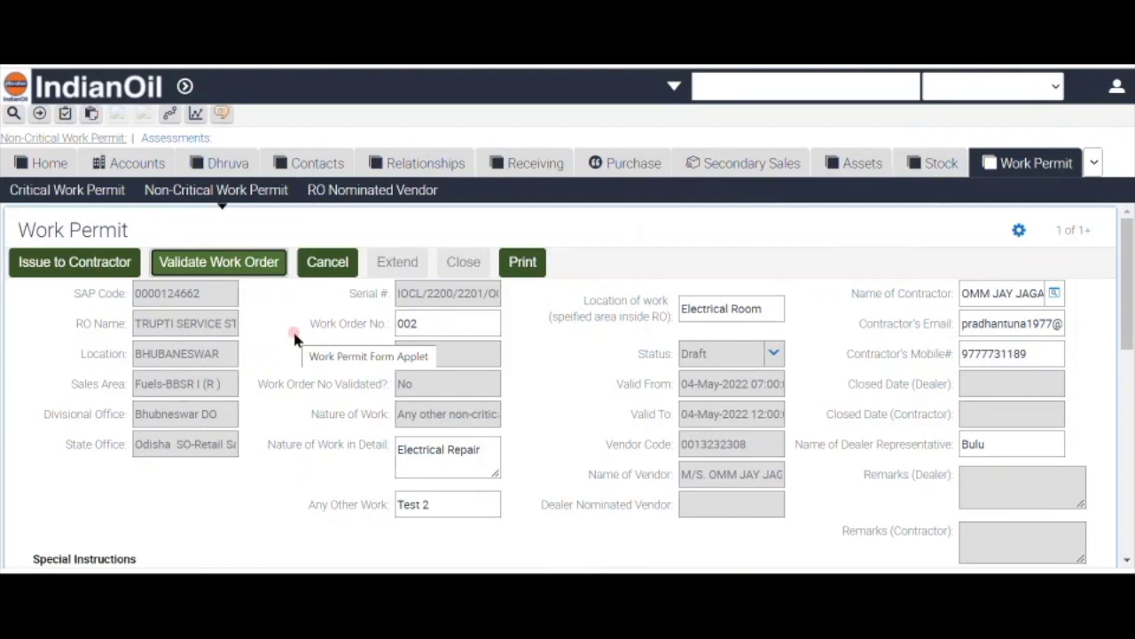
left_click(118, 264)
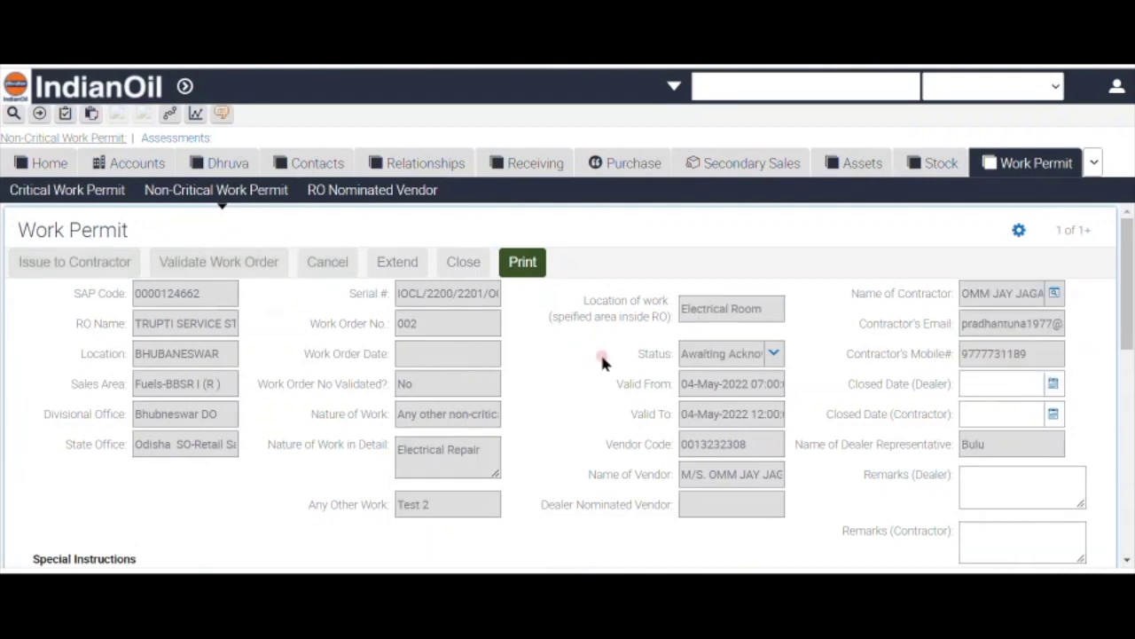
Print the issued work permit and open the incoming e-mail notification about it.
scroll(600, 353, "down", 2)
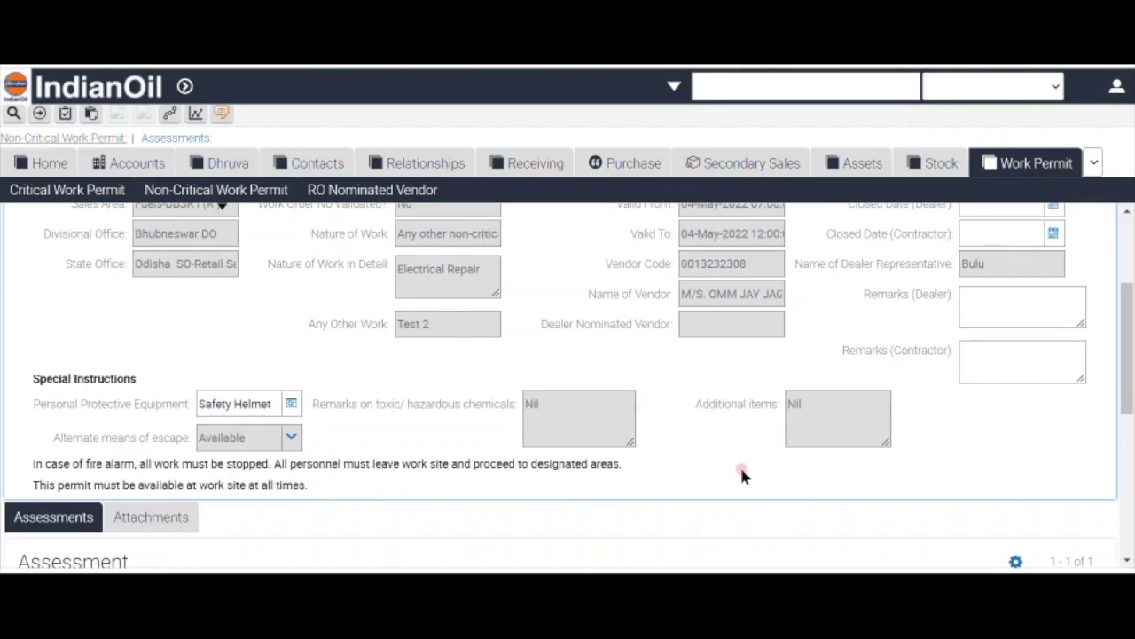
scroll(742, 468, "up", 2)
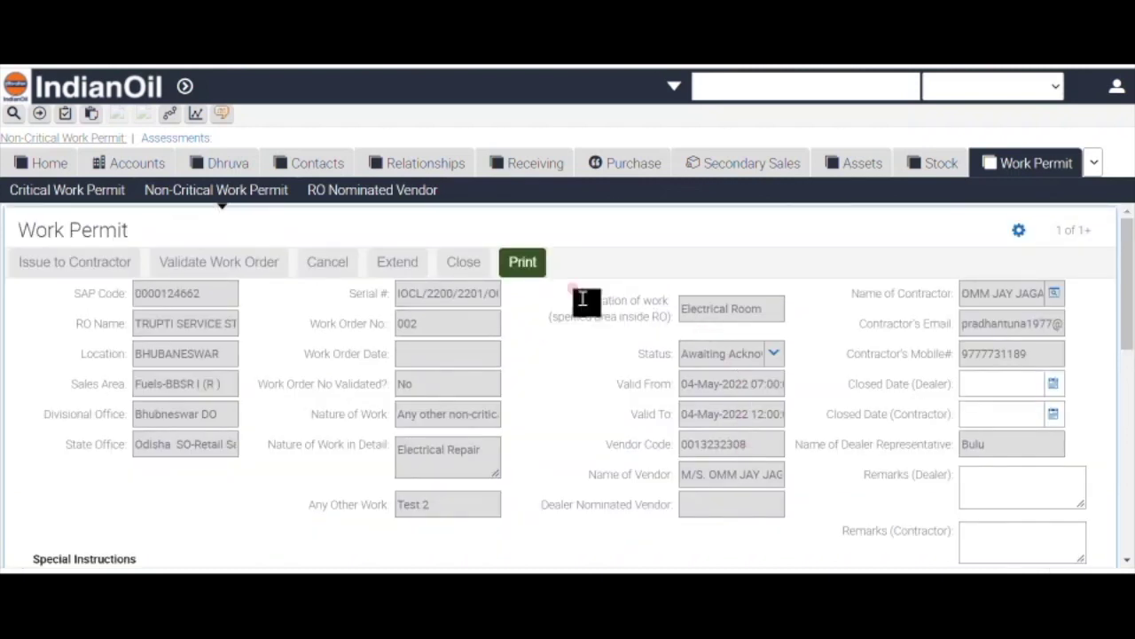
left_click(532, 264)
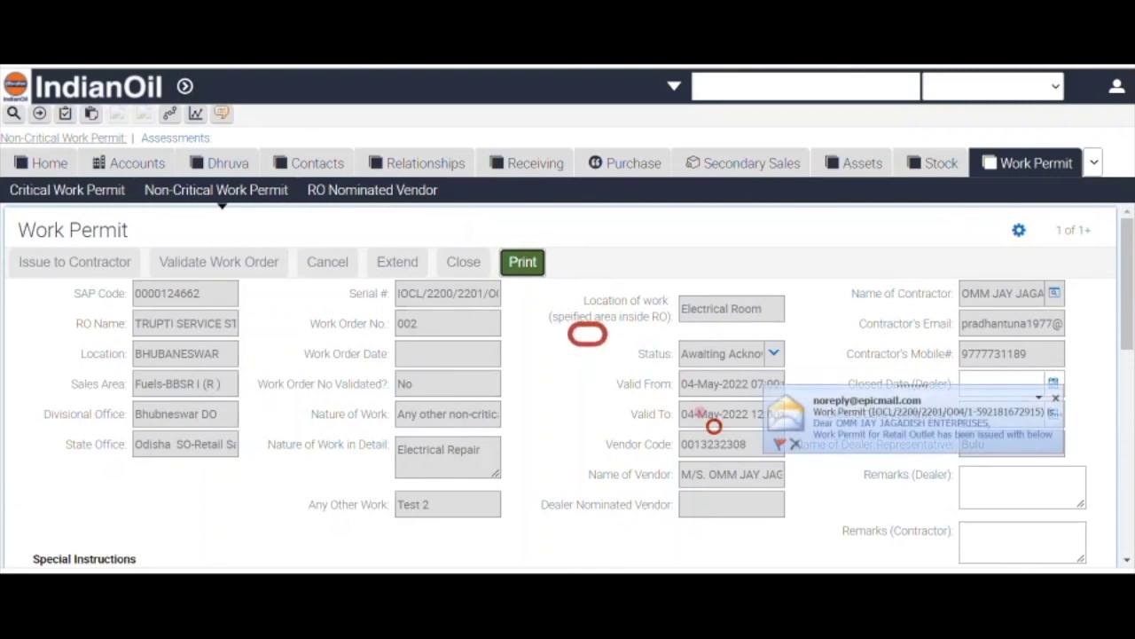
left_click(833, 413)
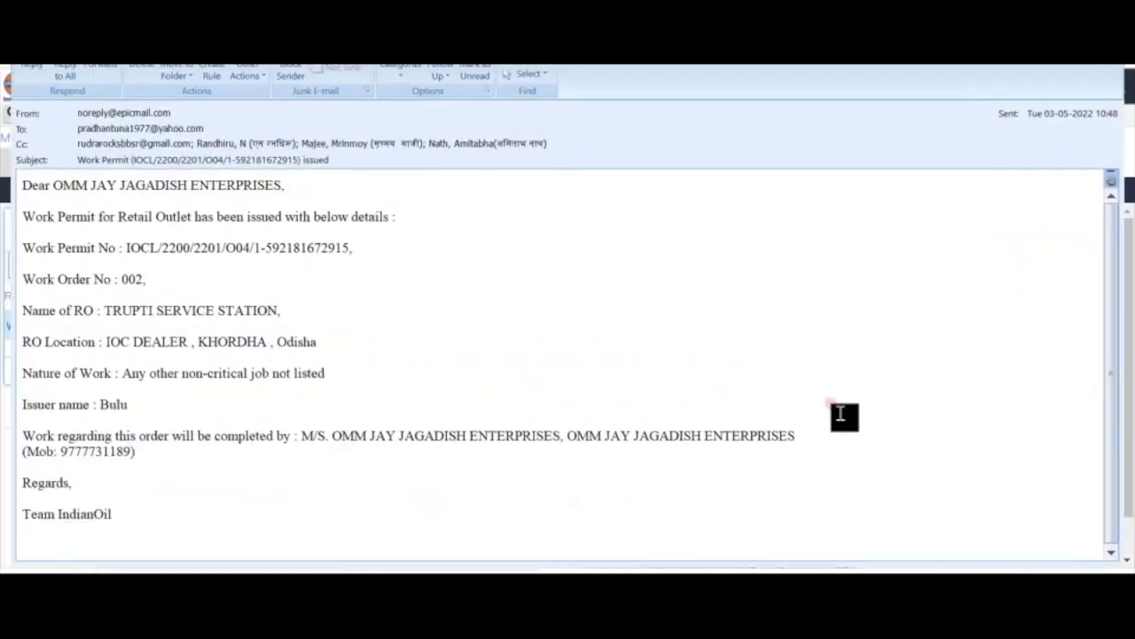